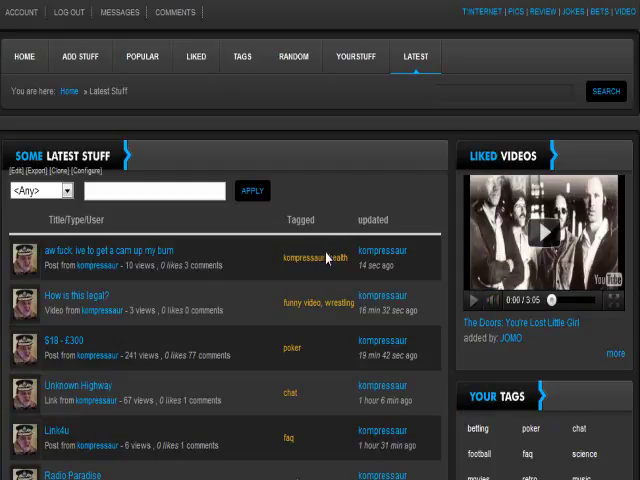
# Switch from the Latest Stuff listing to the Online Banter home page via HOME.
pyautogui.click(20, 75)
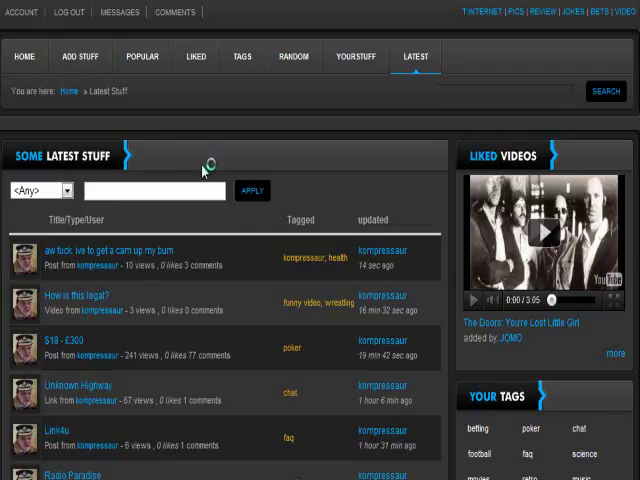
pyautogui.moveTo(258, 120)
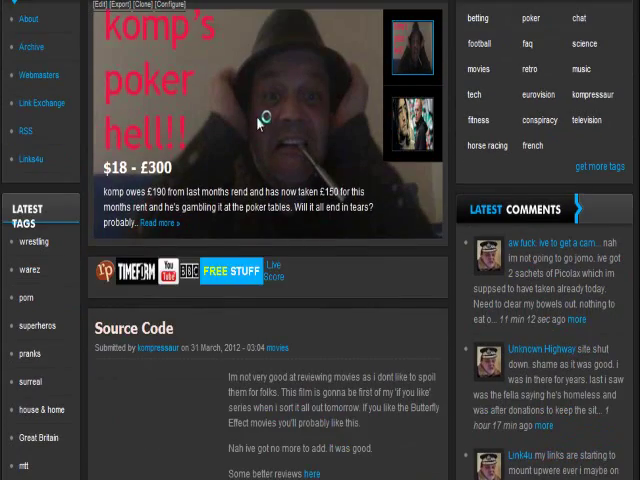
pyautogui.scroll(-3, 345, 199)
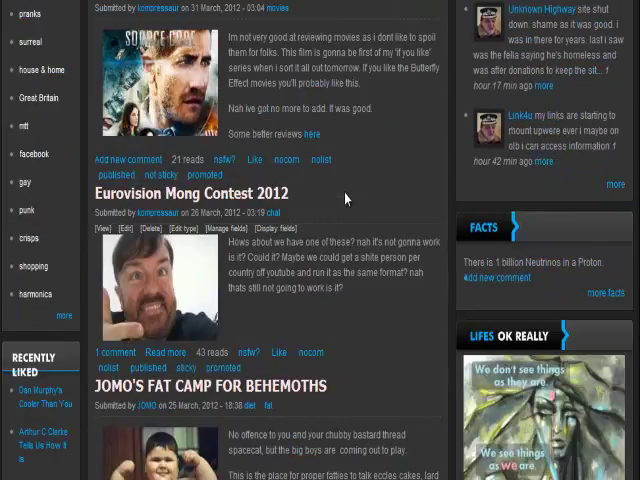
pyautogui.scroll(-2, 346, 205)
pyautogui.scroll(3, 346, 210)
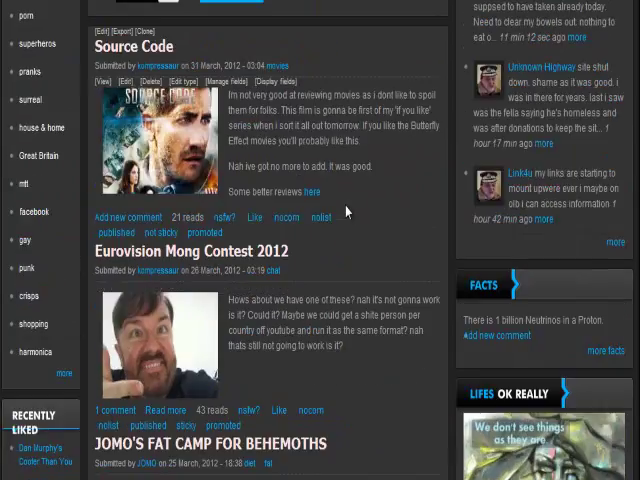
pyautogui.scroll(3, 346, 210)
pyautogui.scroll(2, 347, 211)
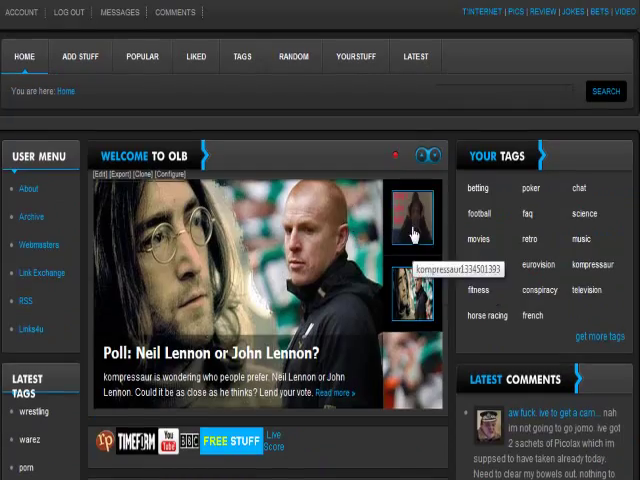
pyautogui.scroll(-3, 410, 300)
pyautogui.scroll(3, 300, 207)
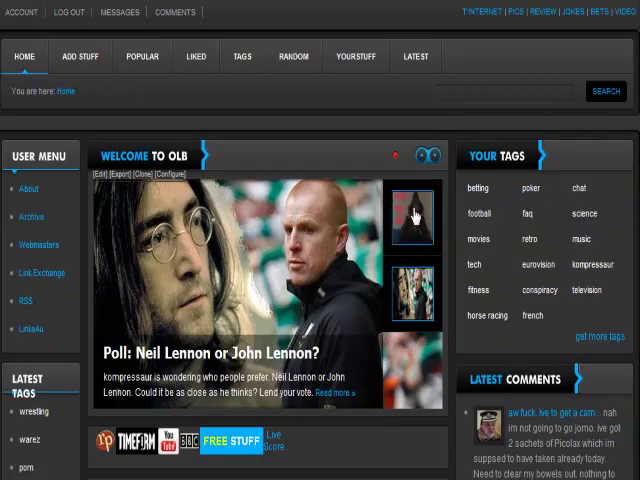
pyautogui.scroll(-3, 396, 282)
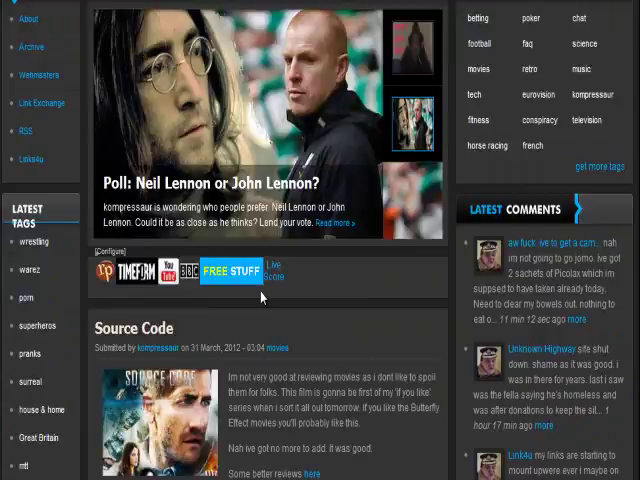
pyautogui.scroll(2, 261, 296)
# Edit the 'Neil Lennon or John Lennon?' poll and set its slide text format to Style Post.
pyautogui.click(333, 308)
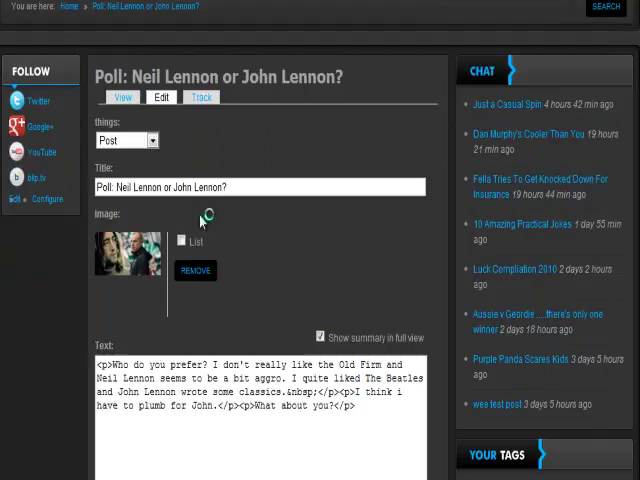
pyautogui.scroll(-3, 189, 233)
pyautogui.scroll(-2, 233, 236)
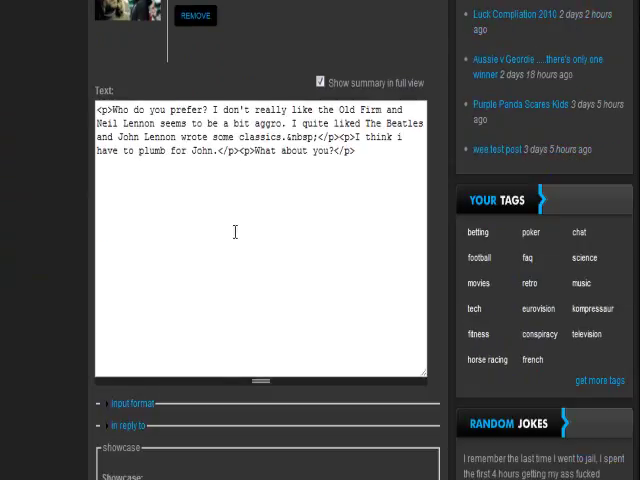
pyautogui.scroll(-5, 235, 235)
pyautogui.scroll(-2, 200, 220)
pyautogui.scroll(-2, 142, 241)
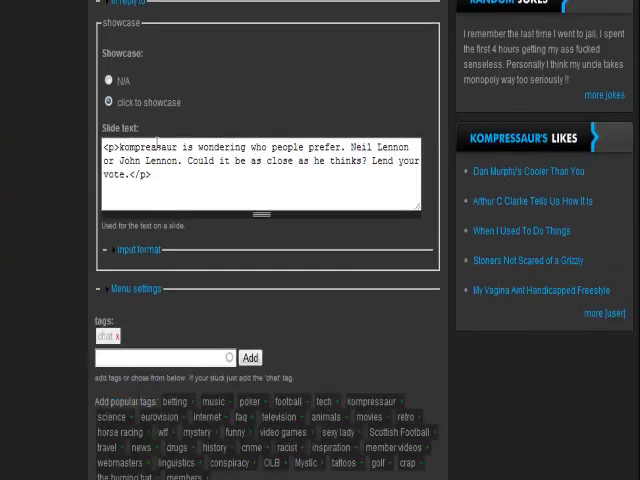
pyautogui.click(140, 250)
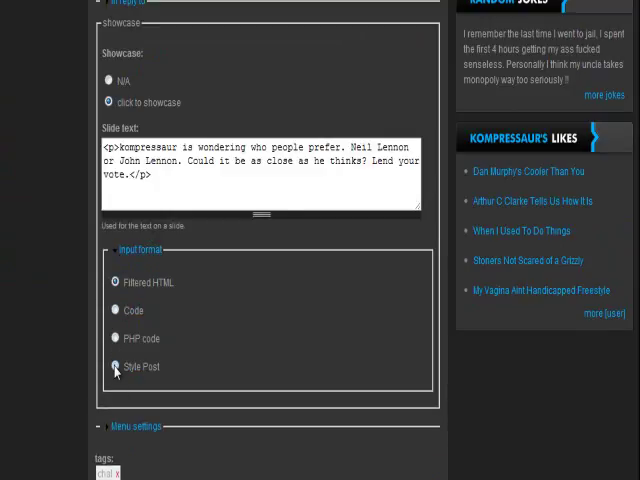
pyautogui.click(115, 367)
pyautogui.click(244, 279)
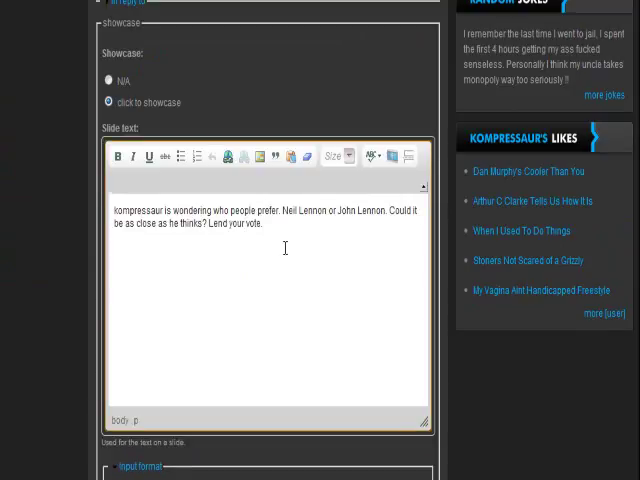
pyautogui.scroll(-1, 285, 248)
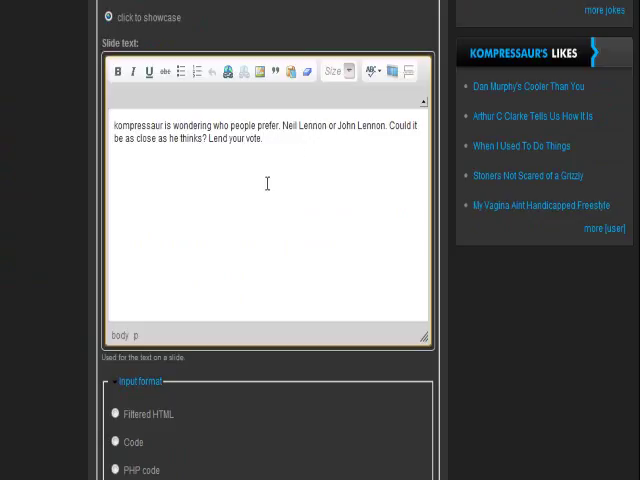
pyautogui.scroll(1, 267, 183)
pyautogui.scroll(-3, 130, 110)
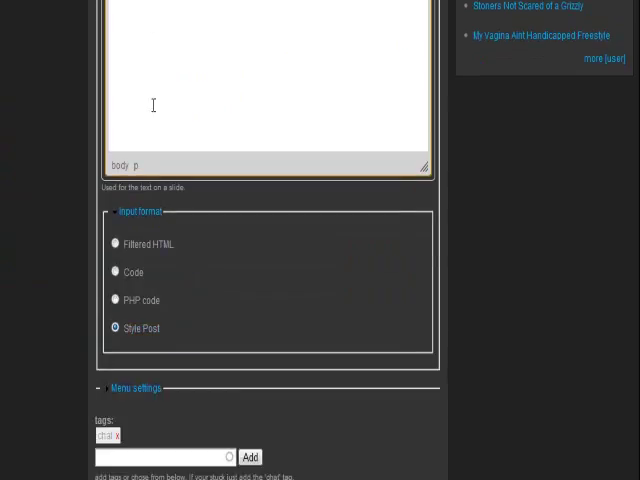
pyautogui.scroll(-5, 170, 140)
pyautogui.scroll(7, 186, 190)
pyautogui.scroll(5, 140, 215)
pyautogui.scroll(4, 135, 225)
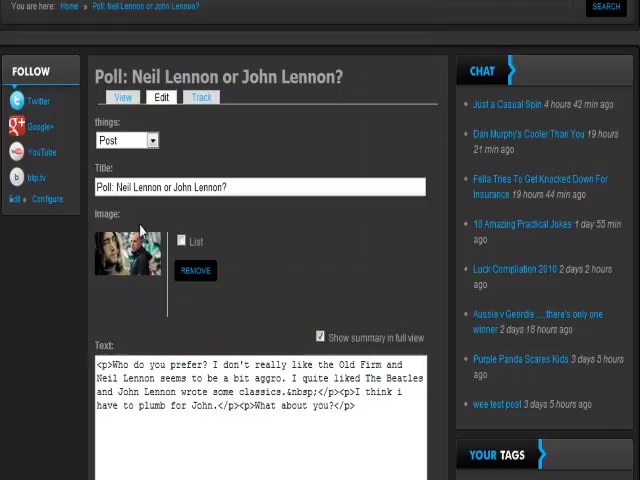
pyautogui.scroll(1, 167, 265)
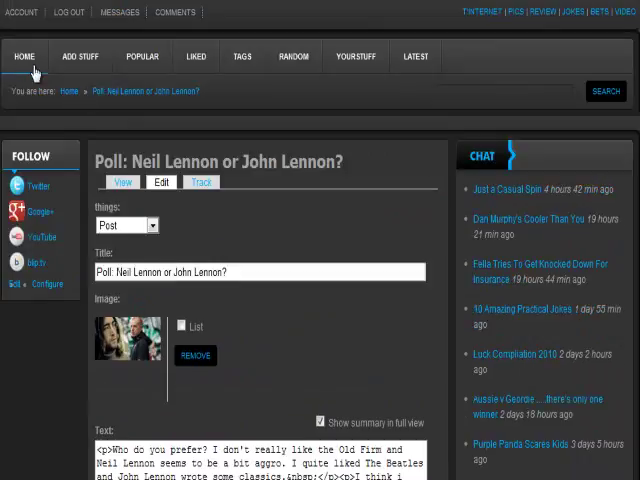
pyautogui.moveTo(76, 89)
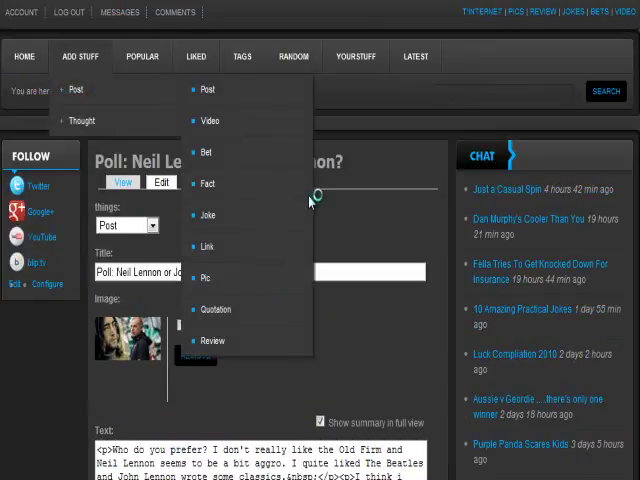
pyautogui.scroll(-1, 369, 281)
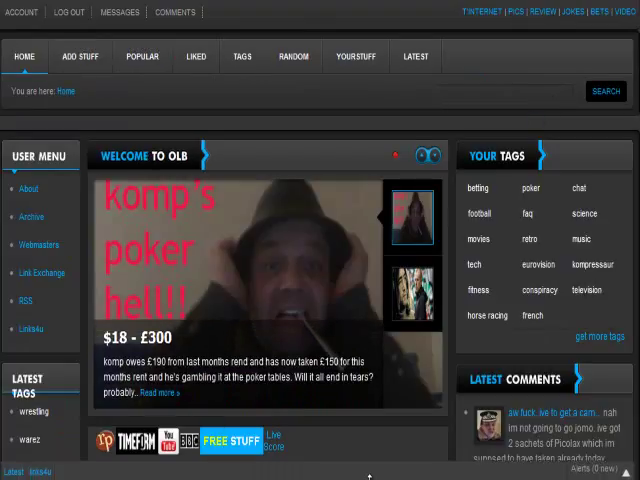
# Open the Links4u page from the links4u list in the bottom toolbar.
pyautogui.click(45, 471)
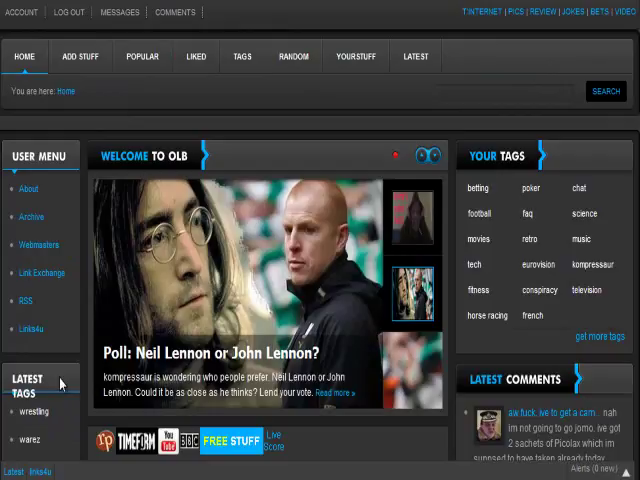
pyautogui.click(42, 342)
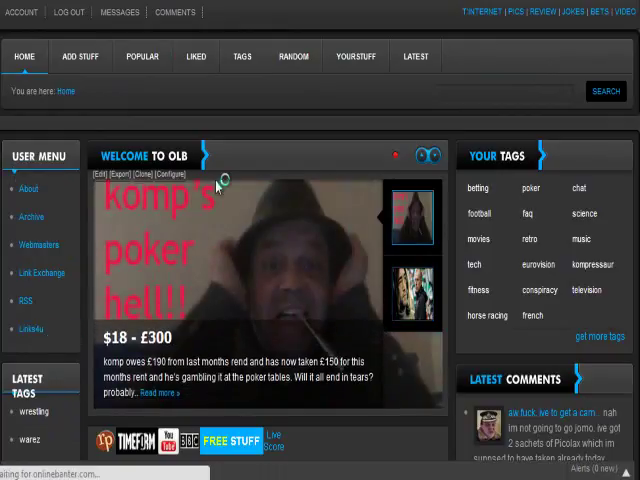
pyautogui.moveTo(412, 217)
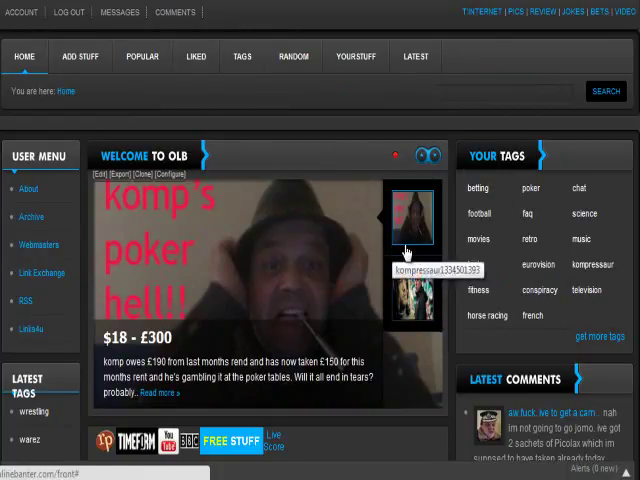
pyautogui.scroll(-3, 400, 250)
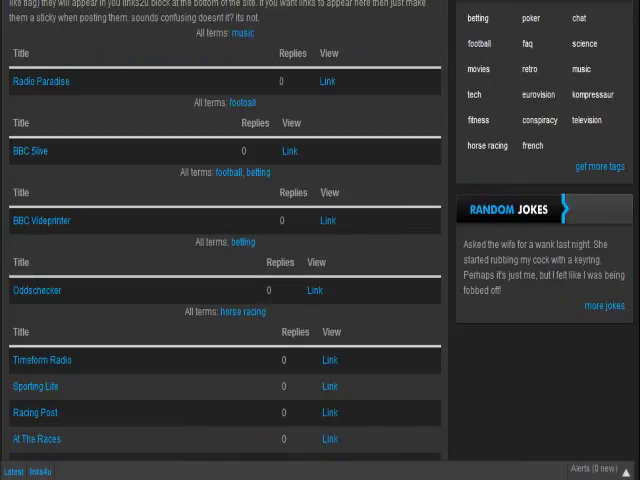
# In a new tab, load BayswaterCity.com and open the Football West Premier League Discussion forum.
pyautogui.hotkey('ctrl', 't')
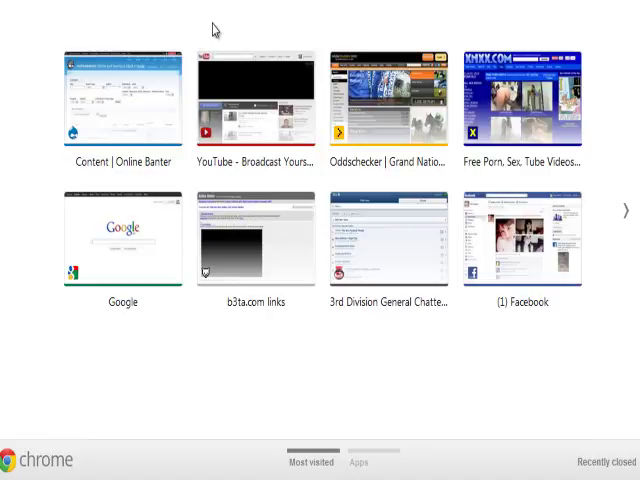
pyautogui.write('bays')
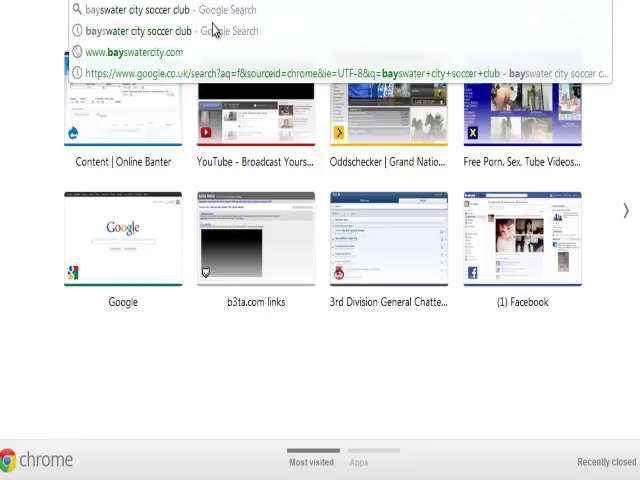
pyautogui.press('Return')
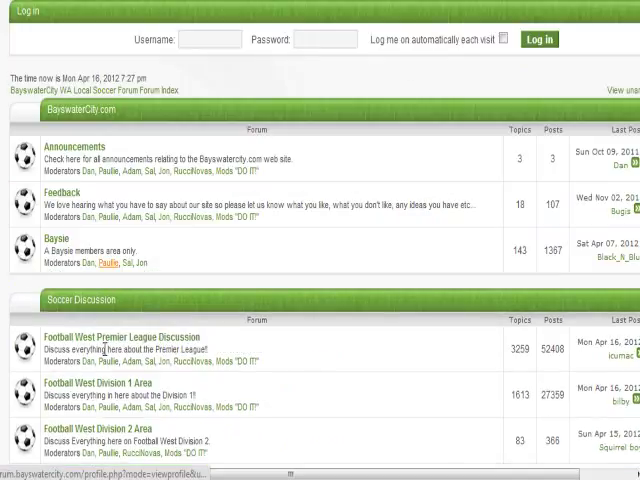
pyautogui.click(91, 339)
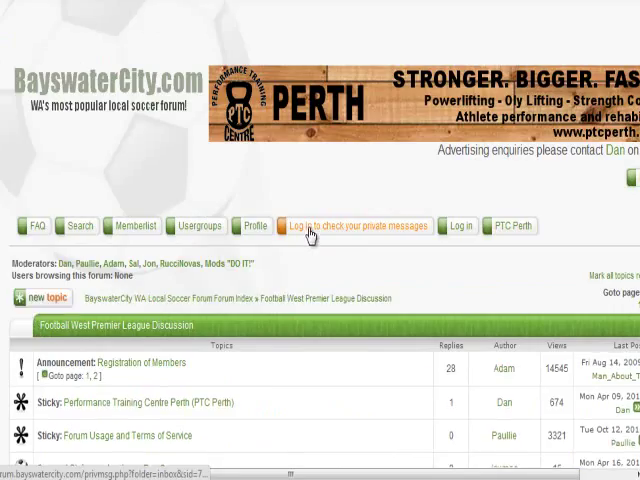
pyautogui.scroll(-3, 310, 234)
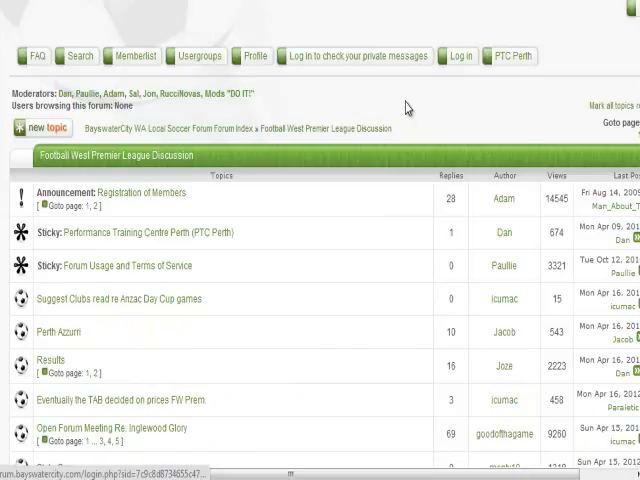
pyautogui.scroll(-3, 406, 108)
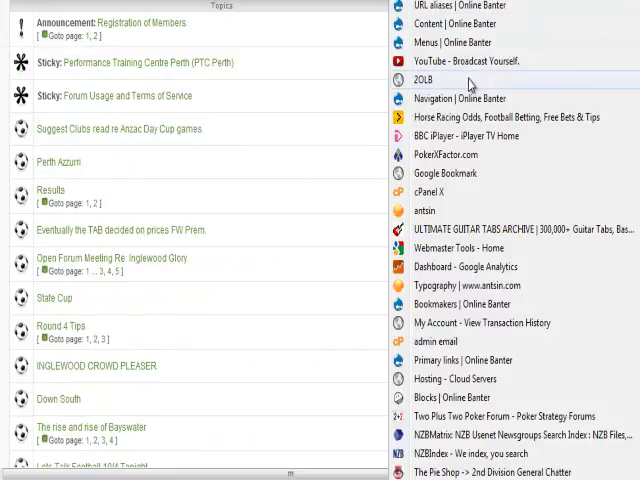
# Send the forum page to Online Banter and retitle the post 'western aussie forum'.
pyautogui.click(445, 80)
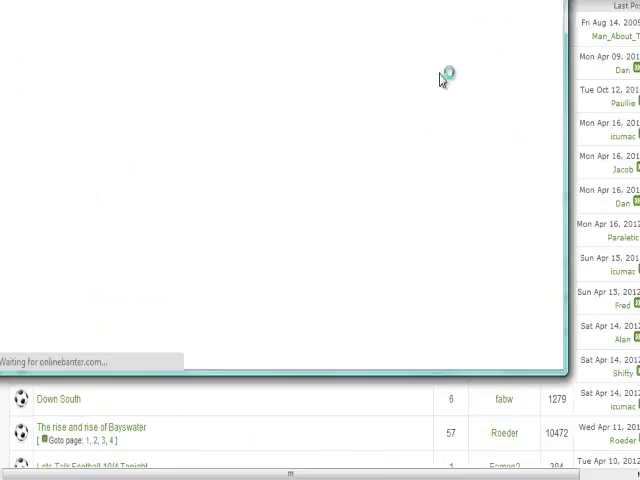
pyautogui.moveTo(280, 34); pyautogui.dragTo(273, 3)
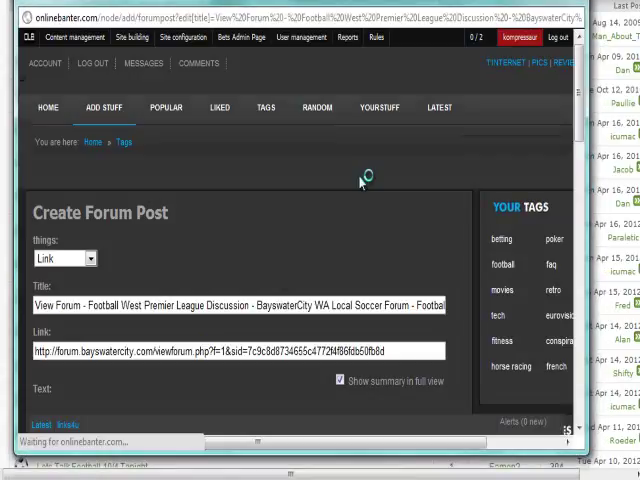
pyautogui.scroll(-1, 330, 190)
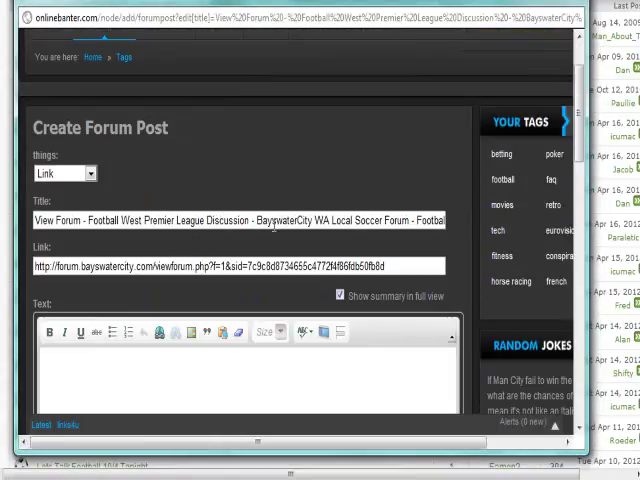
pyautogui.moveTo(254, 220); pyautogui.dragTo(34, 220)
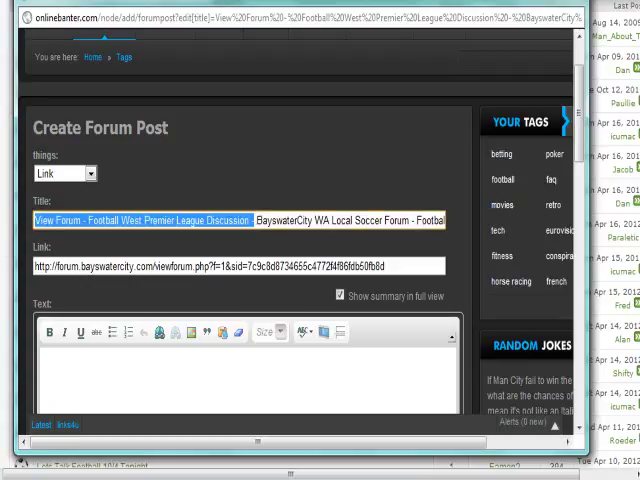
pyautogui.press('Delete')
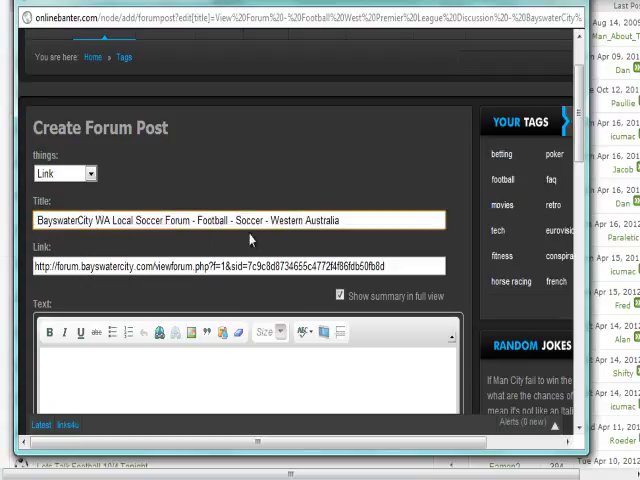
pyautogui.moveTo(376, 222); pyautogui.dragTo(4, 193)
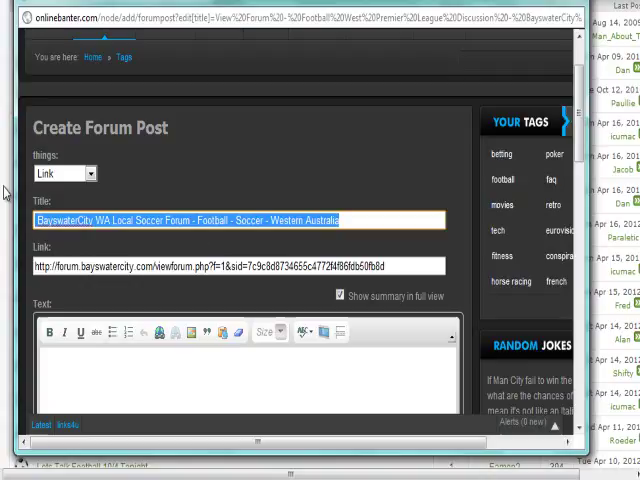
pyautogui.write('western aussie forum')
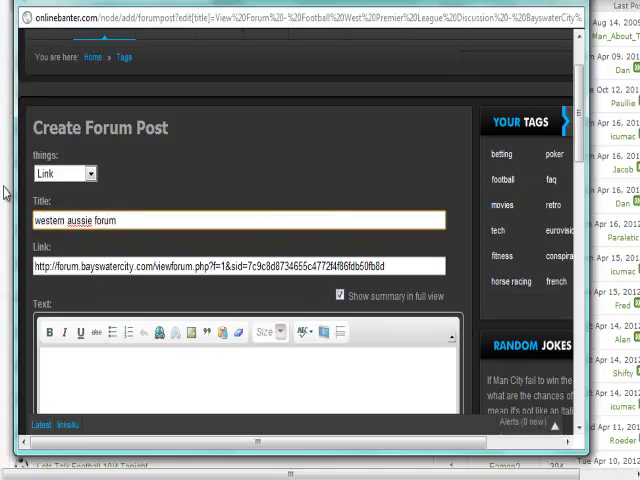
pyautogui.scroll(-5, 123, 229)
pyautogui.scroll(-3, 126, 224)
pyautogui.scroll(1, 109, 199)
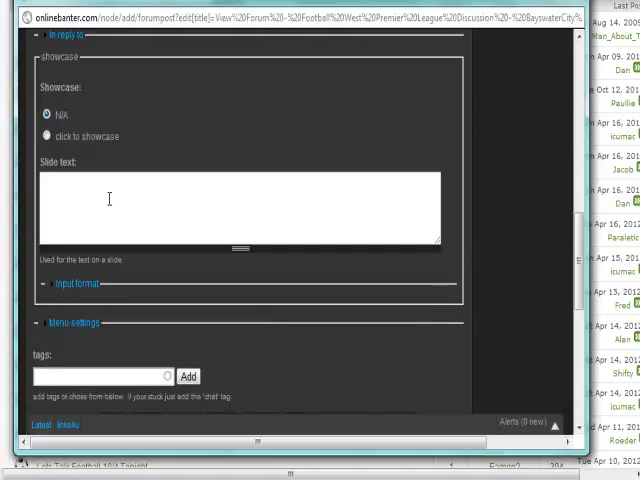
pyautogui.scroll(-3, 99, 135)
pyautogui.scroll(-3, 99, 135)
pyautogui.scroll(3, 114, 150)
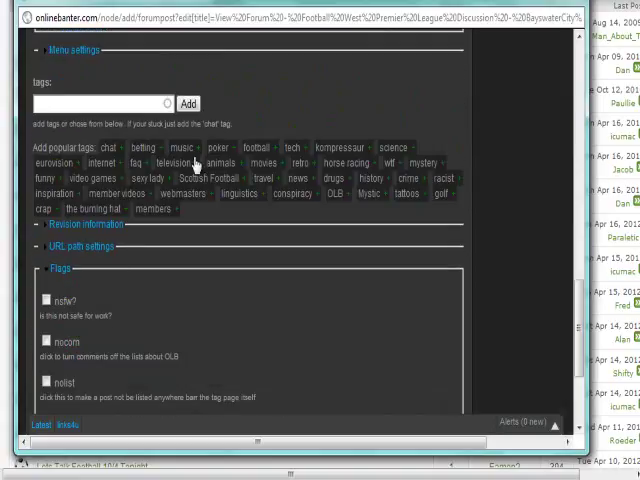
# Tag the post 'aussie football' and save it from the Publishing options.
pyautogui.click(115, 108)
pyautogui.write('footba')
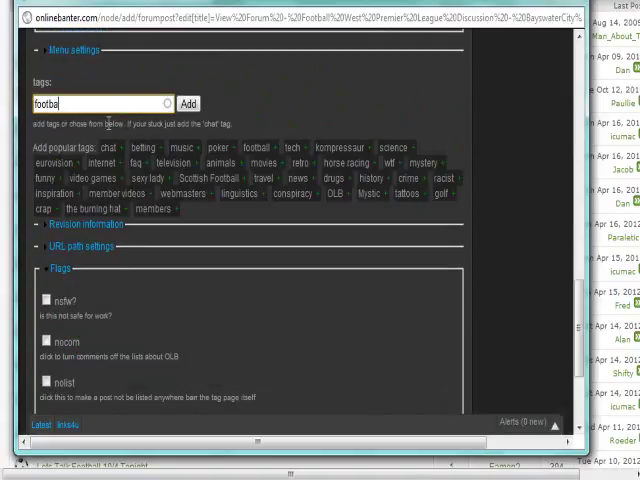
pyautogui.write('ll')
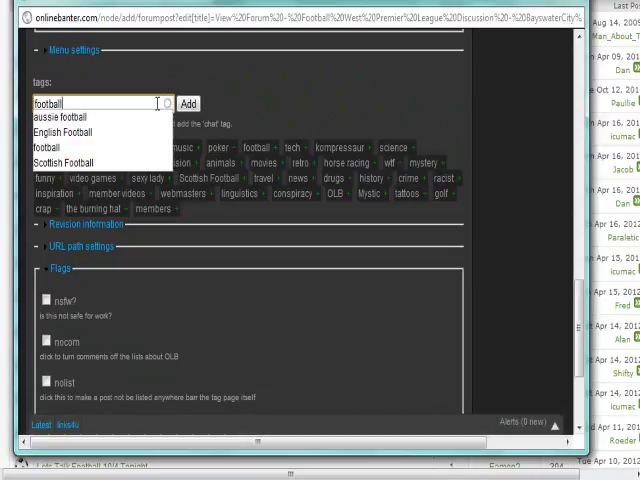
pyautogui.click(161, 118)
pyautogui.scroll(-3, 164, 219)
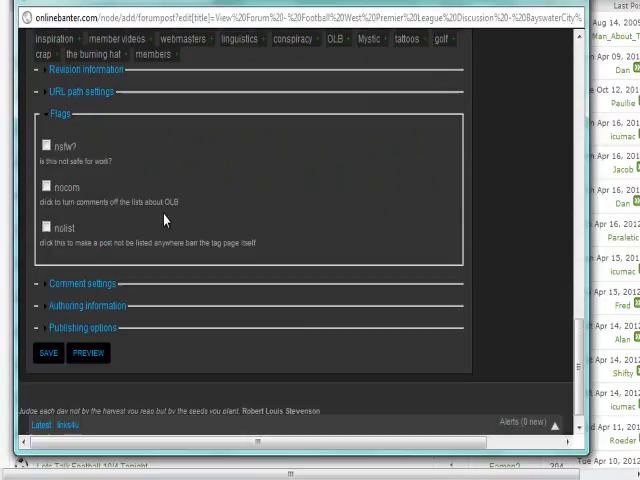
pyautogui.click(45, 314)
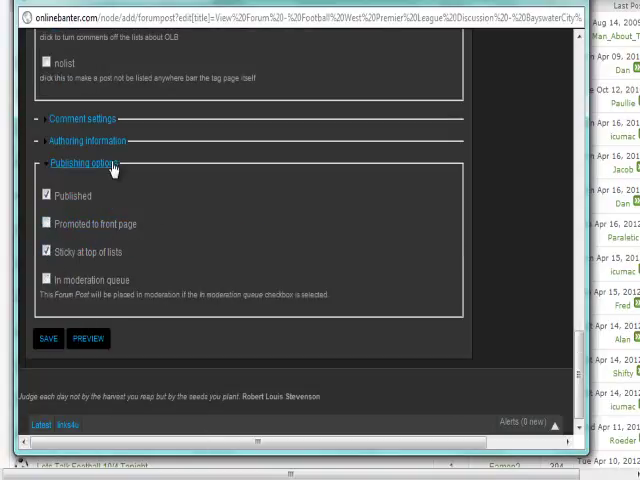
pyautogui.click(49, 340)
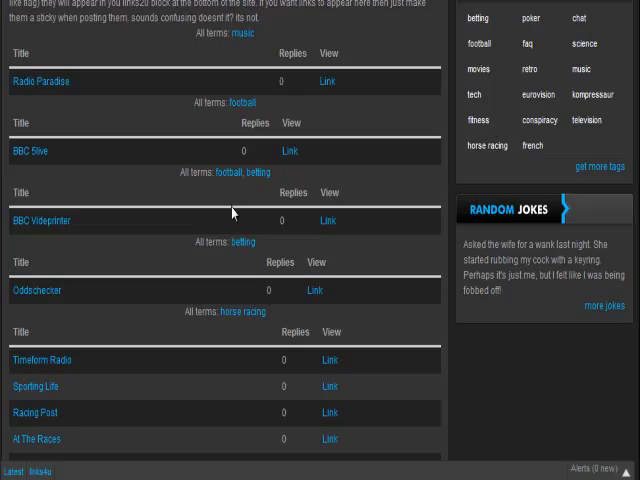
pyautogui.scroll(3, 232, 213)
# Page through the suggested links, then reopen Links4u from Home via the user menu.
pyautogui.click(126, 24)
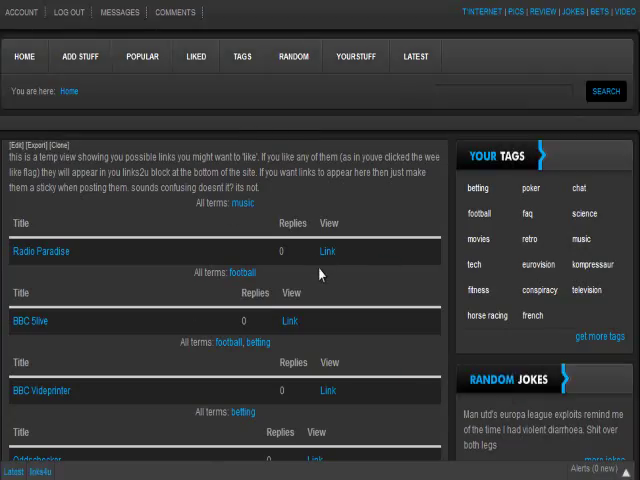
pyautogui.scroll(-3, 377, 265)
pyautogui.scroll(-3, 369, 280)
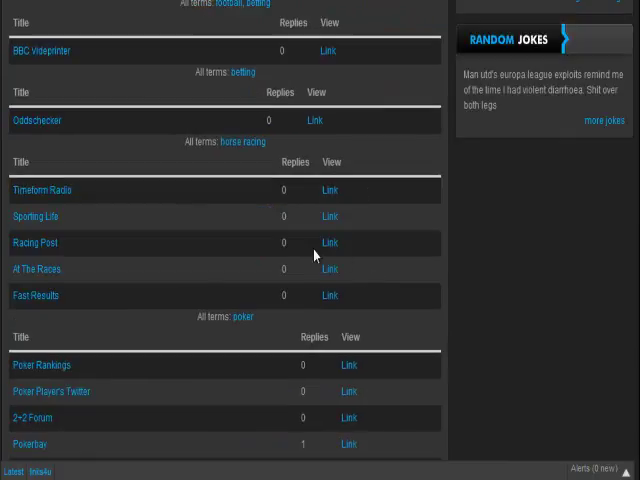
pyautogui.scroll(-3, 80, 259)
pyautogui.scroll(-2, 140, 280)
pyautogui.scroll(-4, 190, 310)
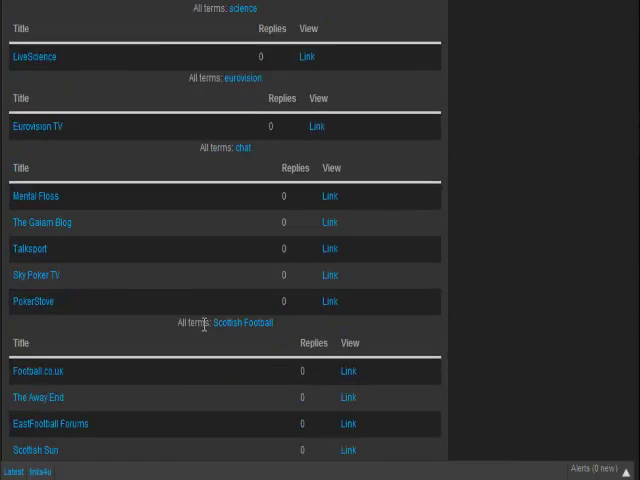
pyautogui.scroll(-3, 220, 330)
pyautogui.scroll(-3, 238, 340)
pyautogui.scroll(2, 213, 383)
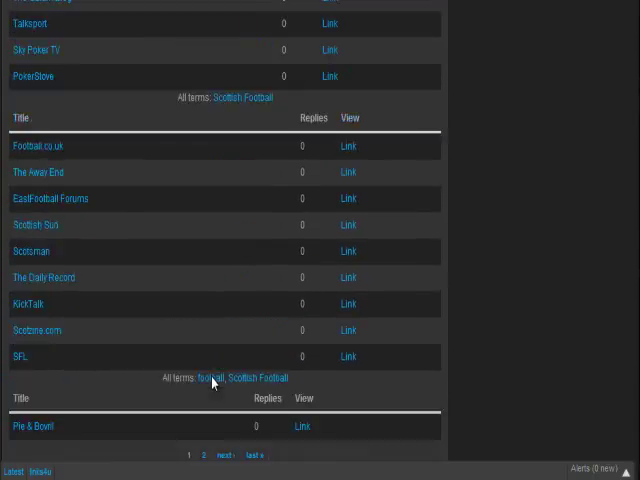
pyautogui.scroll(2, 223, 354)
pyautogui.scroll(4, 223, 354)
pyautogui.scroll(4, 227, 344)
pyautogui.scroll(5, 227, 344)
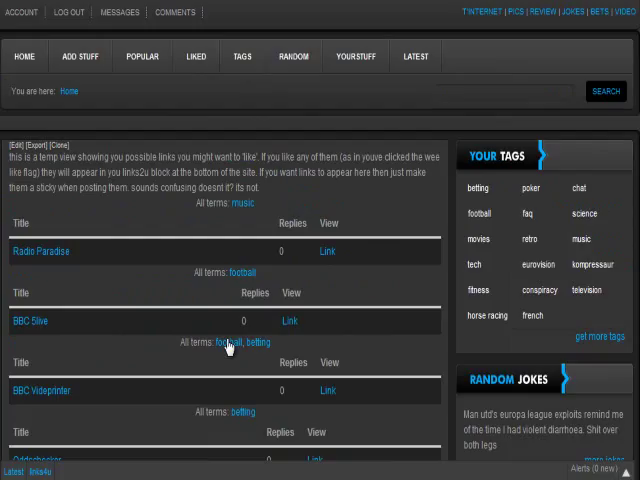
pyautogui.scroll(-3, 336, 319)
pyautogui.scroll(-5, 336, 326)
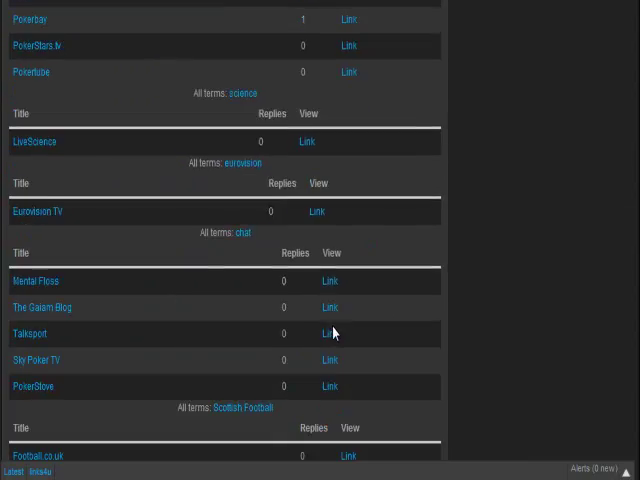
pyautogui.scroll(-5, 333, 333)
pyautogui.click(237, 376)
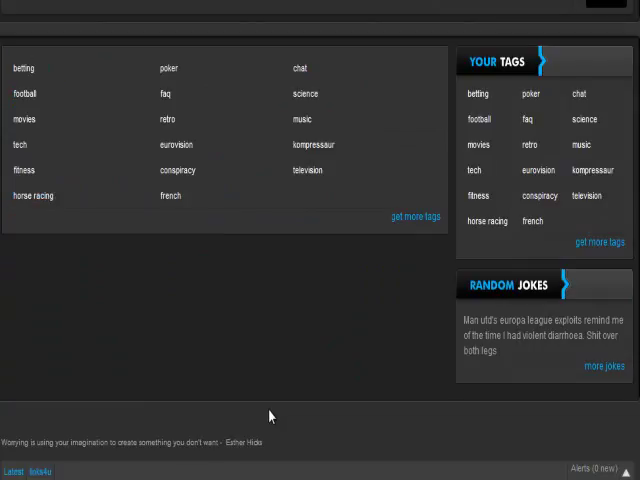
pyautogui.scroll(2, 255, 408)
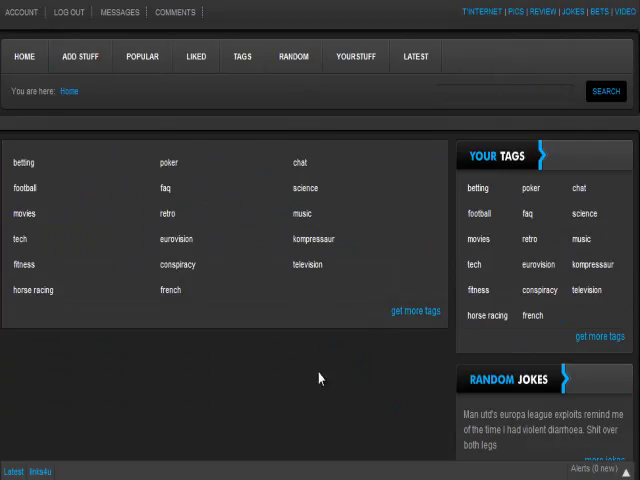
pyautogui.scroll(-2, 341, 387)
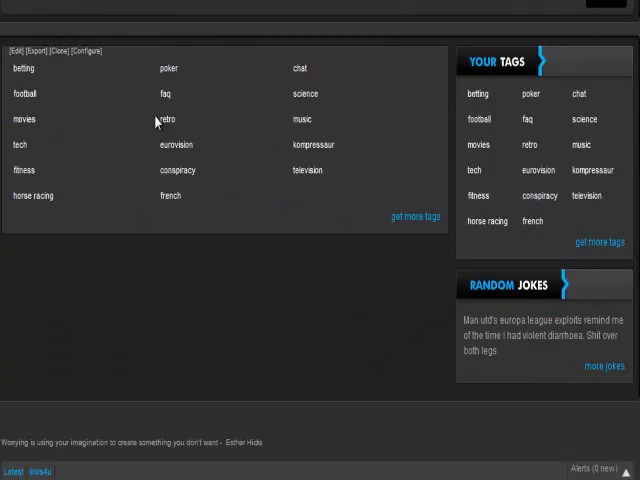
pyautogui.scroll(2, 165, 219)
pyautogui.click(65, 91)
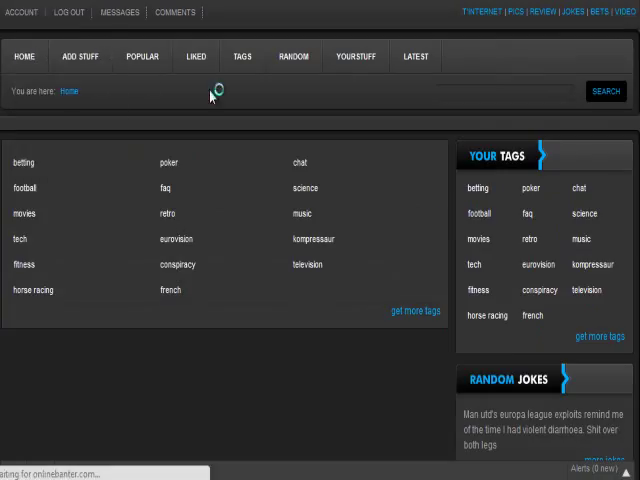
pyautogui.scroll(-5, 400, 325)
pyautogui.scroll(-2, 109, 361)
pyautogui.scroll(-2, 120, 355)
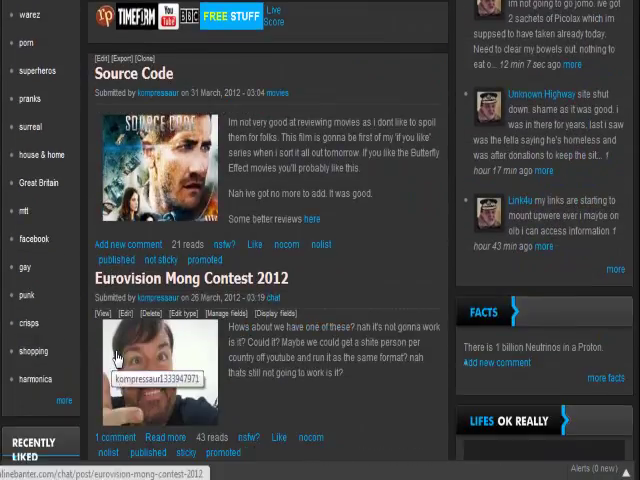
pyautogui.scroll(5, 134, 346)
pyautogui.click(33, 159)
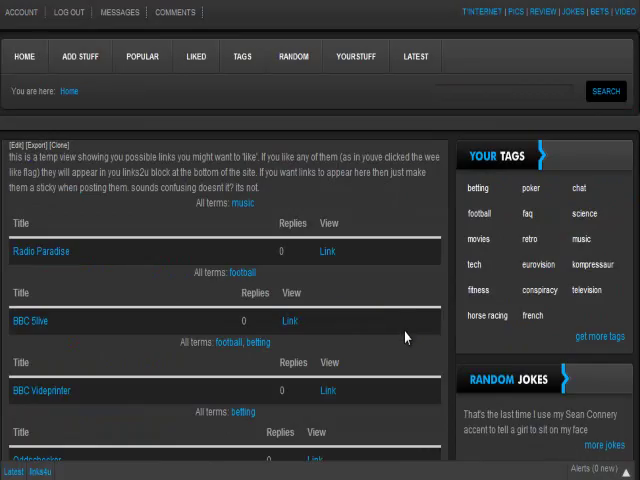
pyautogui.scroll(-2, 406, 341)
pyautogui.scroll(-4, 410, 343)
pyautogui.scroll(-1, 413, 343)
pyautogui.scroll(-4, 413, 343)
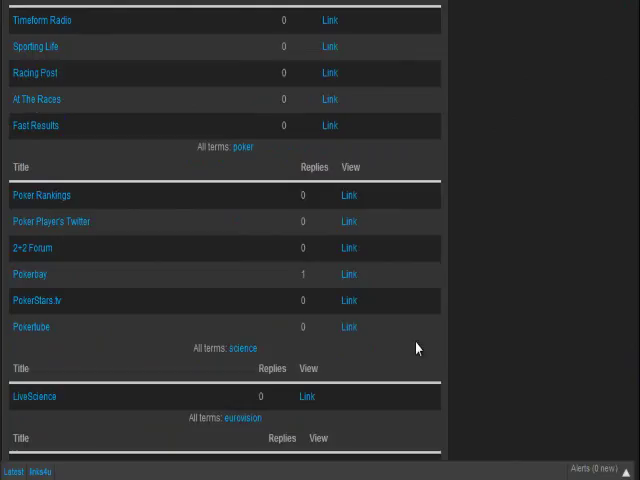
pyautogui.scroll(-2, 417, 347)
pyautogui.scroll(-4, 418, 348)
pyautogui.scroll(-2, 419, 350)
pyautogui.scroll(-4, 420, 353)
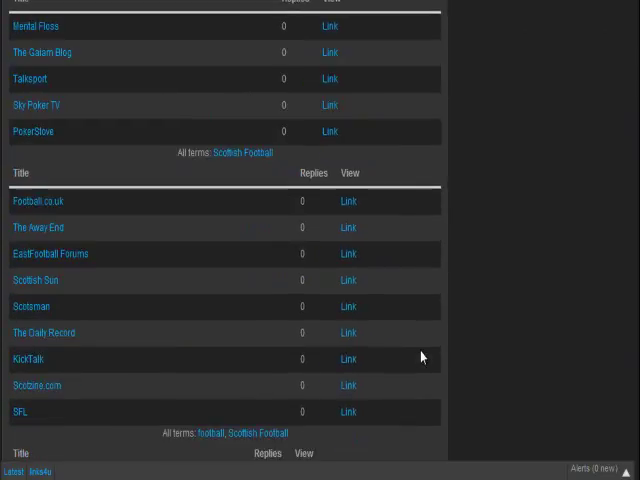
pyautogui.scroll(-2, 412, 335)
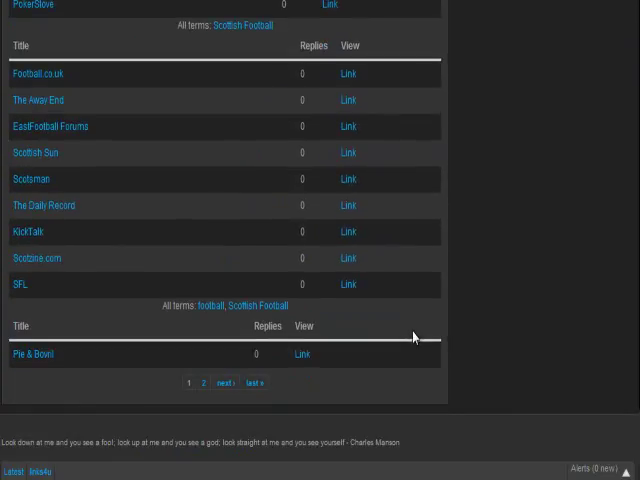
pyautogui.scroll(1, 414, 344)
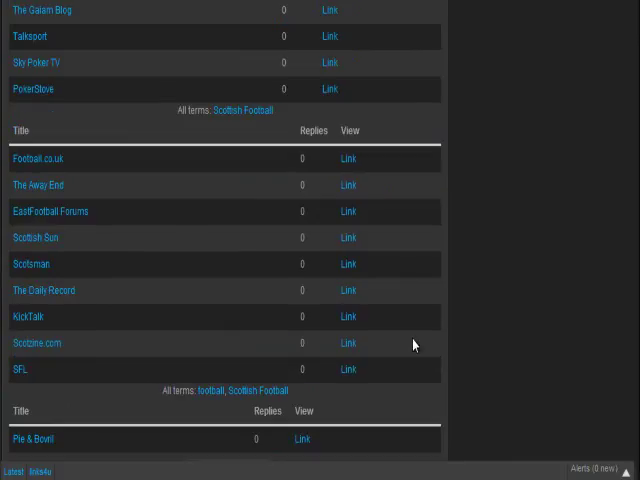
pyautogui.scroll(2, 414, 344)
pyautogui.scroll(2, 416, 346)
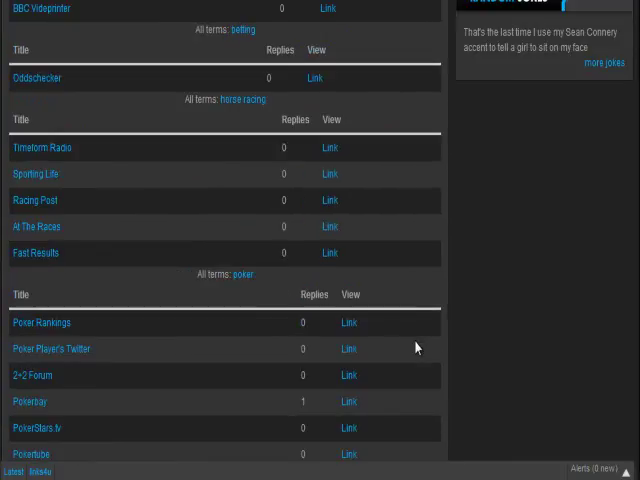
pyautogui.scroll(3, 416, 348)
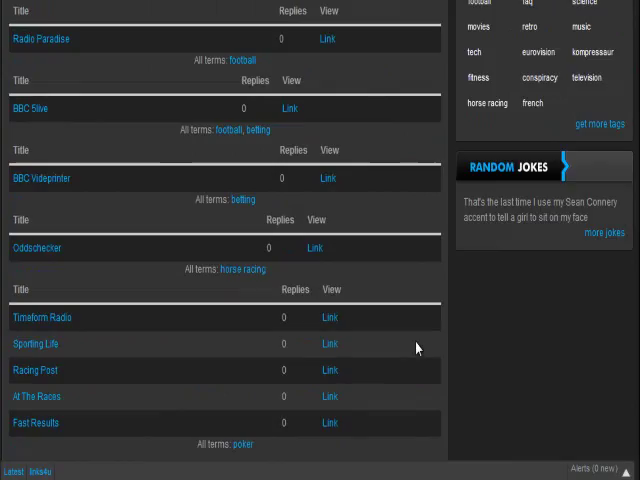
pyautogui.scroll(2, 416, 348)
pyautogui.scroll(2, 416, 348)
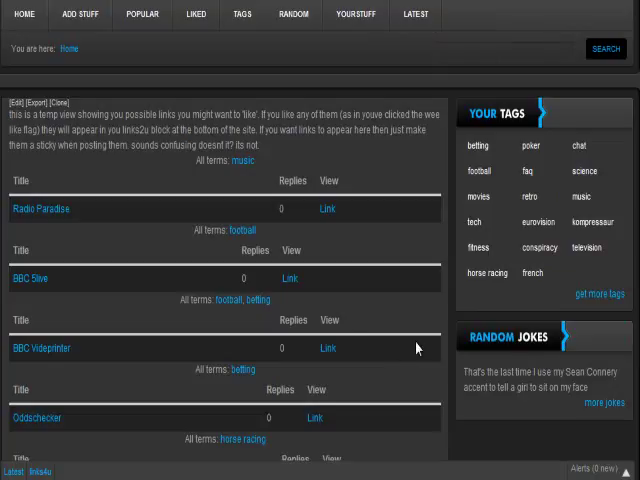
pyautogui.click(82, 78)
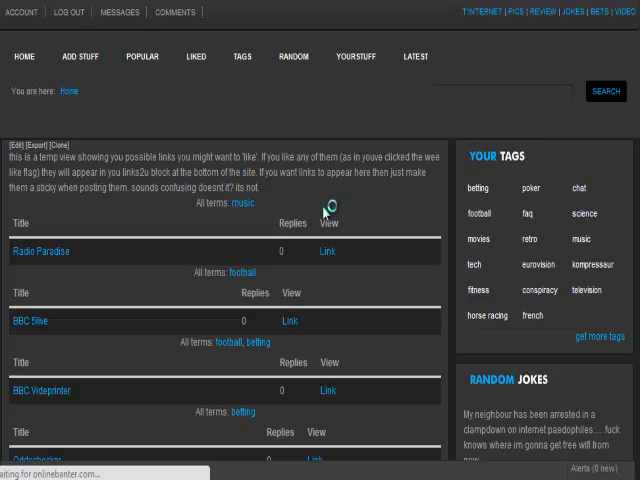
pyautogui.scroll(-2, 326, 215)
pyautogui.scroll(-5, 328, 222)
pyautogui.scroll(-1, 330, 228)
pyautogui.scroll(-2, 331, 230)
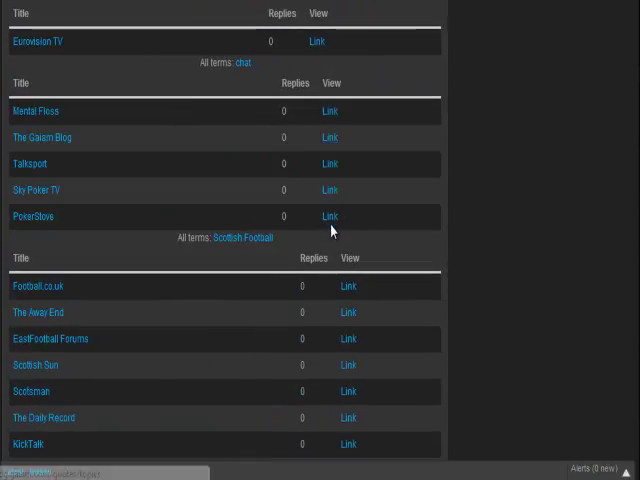
pyautogui.scroll(-3, 333, 229)
pyautogui.scroll(-1, 337, 226)
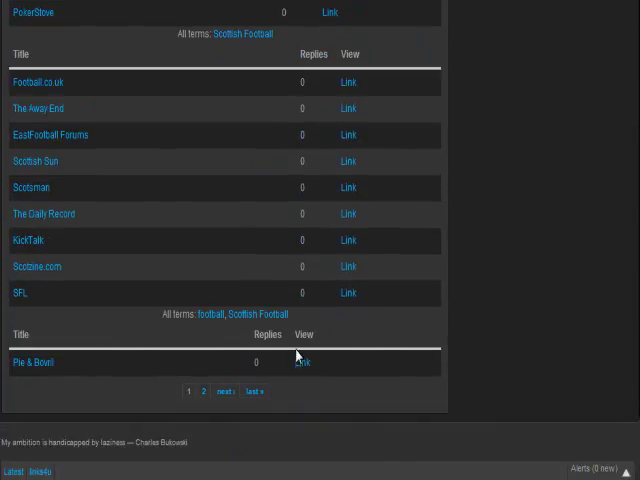
pyautogui.click(234, 393)
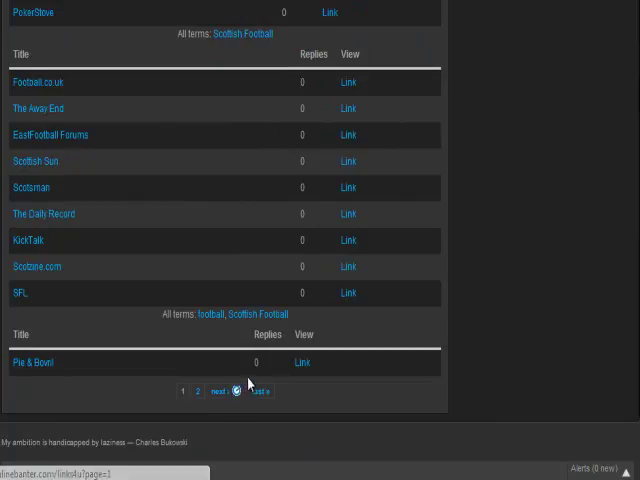
pyautogui.click(69, 3)
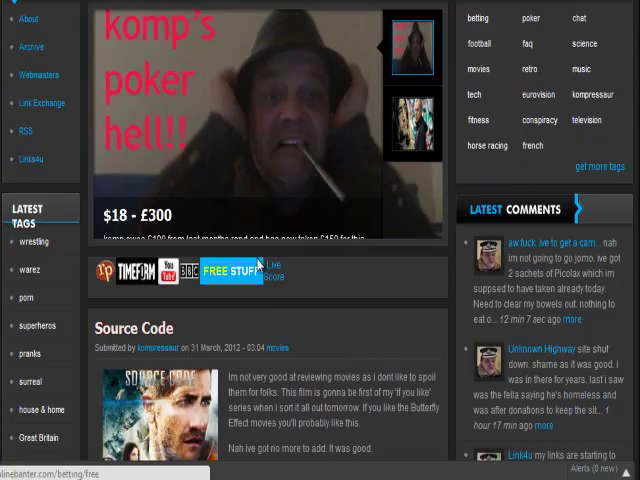
pyautogui.scroll(-10, 10, 82)
pyautogui.scroll(3, 10, 82)
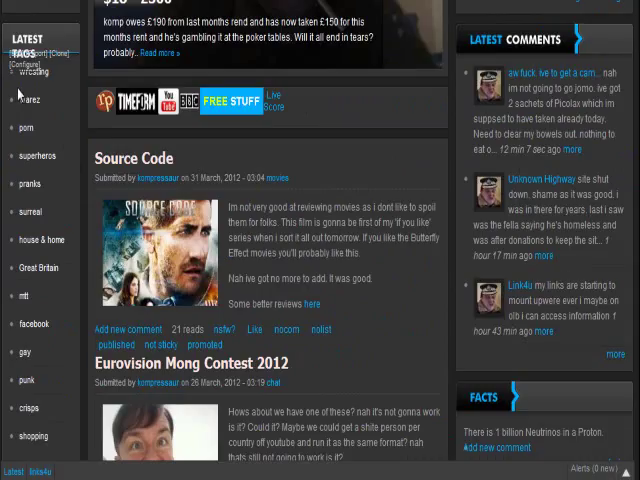
pyautogui.scroll(3, 18, 93)
pyautogui.click(25, 244)
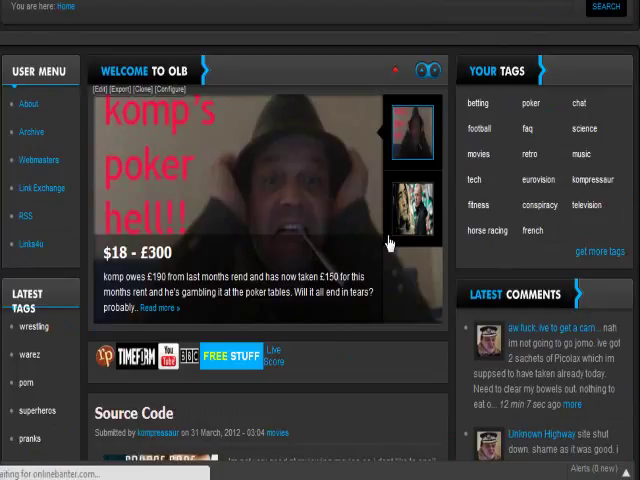
pyautogui.scroll(-3, 490, 323)
pyautogui.scroll(-3, 445, 336)
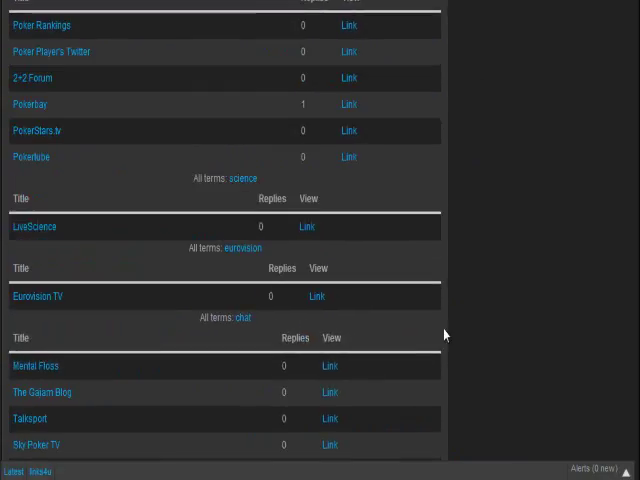
pyautogui.scroll(-3, 445, 336)
pyautogui.scroll(-3, 343, 367)
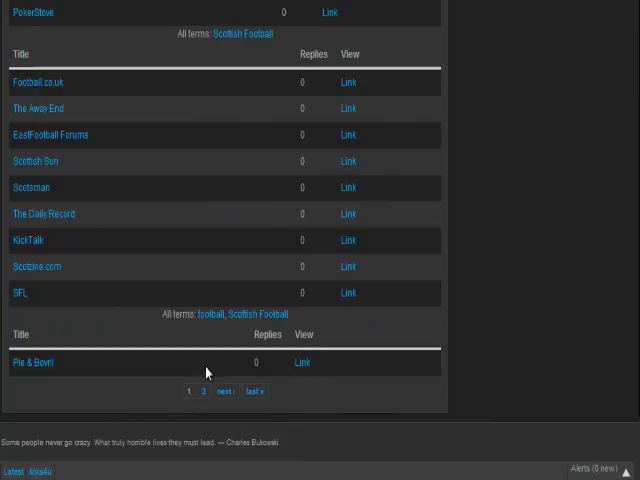
pyautogui.scroll(1, 210, 362)
pyautogui.scroll(2, 218, 360)
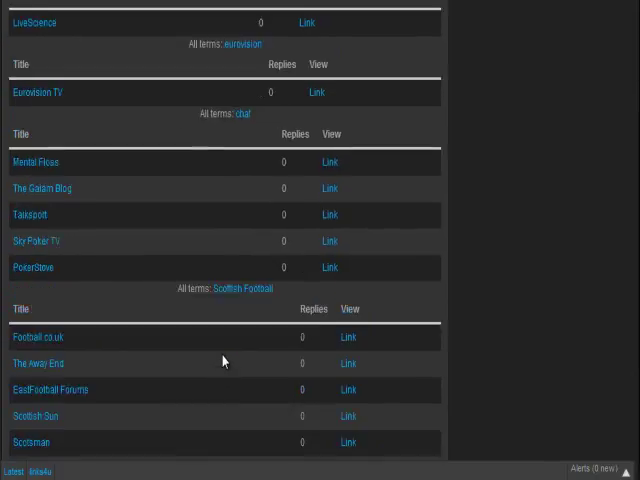
pyautogui.scroll(3, 222, 362)
pyautogui.scroll(3, 225, 364)
pyautogui.scroll(2, 220, 330)
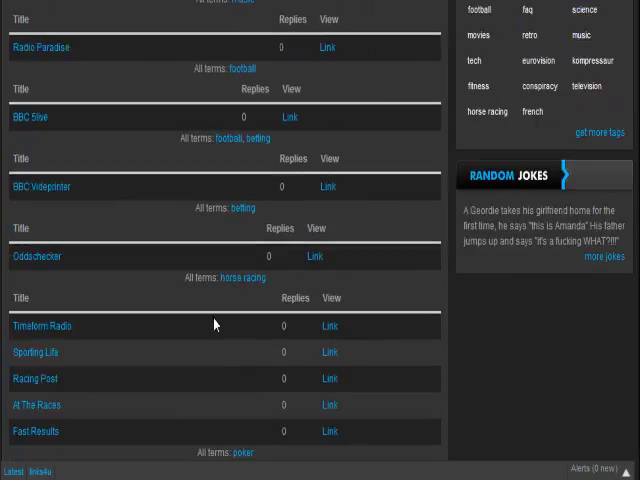
pyautogui.scroll(3, 195, 180)
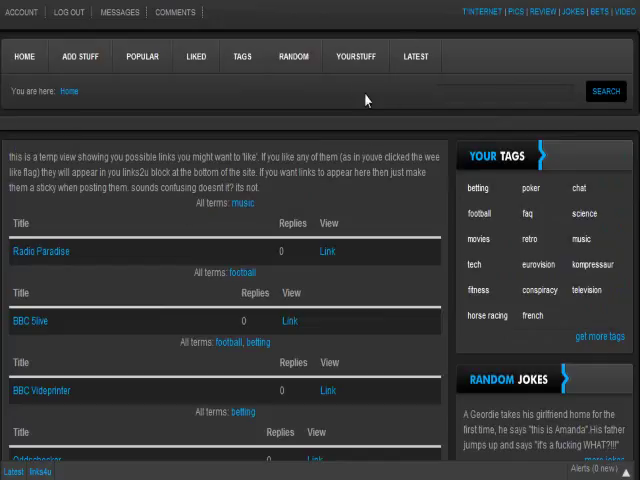
# Open 'western aussie forum' from the links table and like it.
pyautogui.click(482, 14)
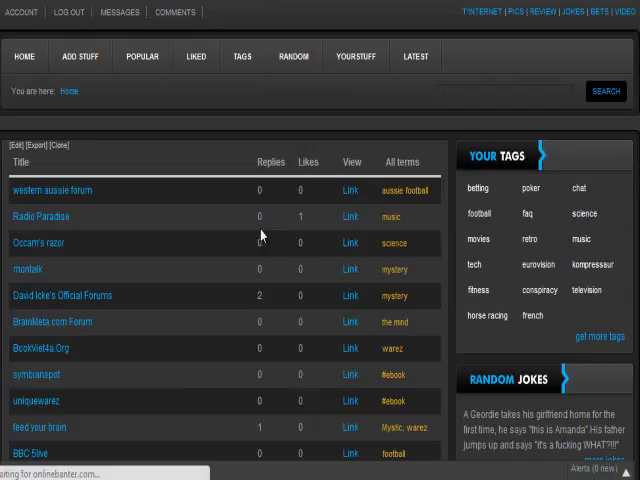
pyautogui.click(70, 198)
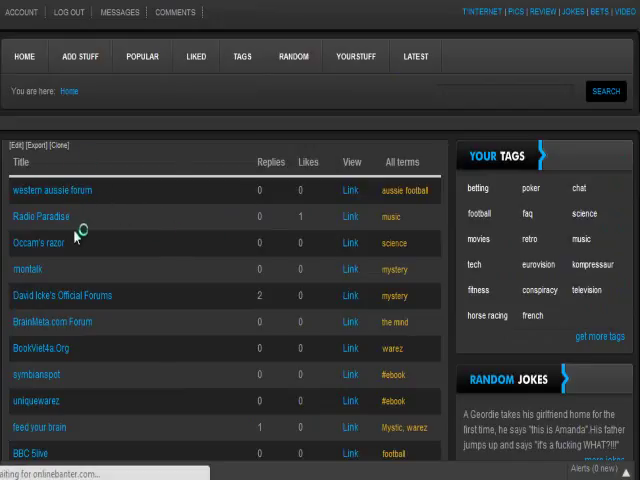
pyautogui.scroll(-2, 250, 270)
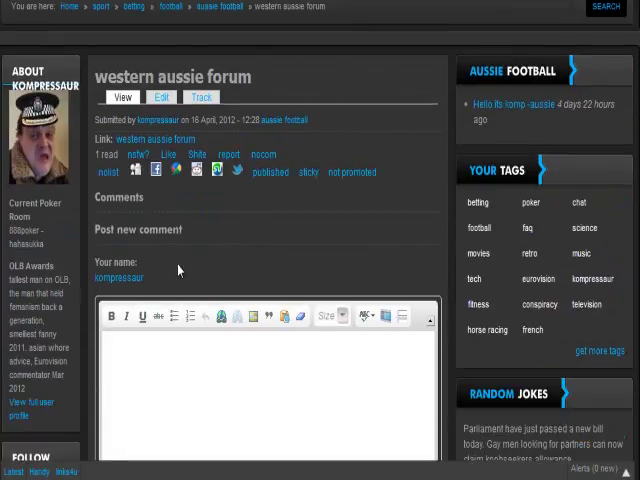
pyautogui.click(169, 163)
pyautogui.scroll(2, 263, 291)
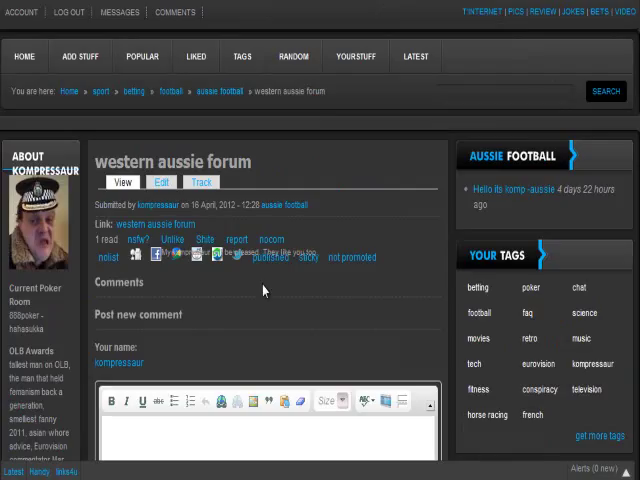
pyautogui.click(411, 76)
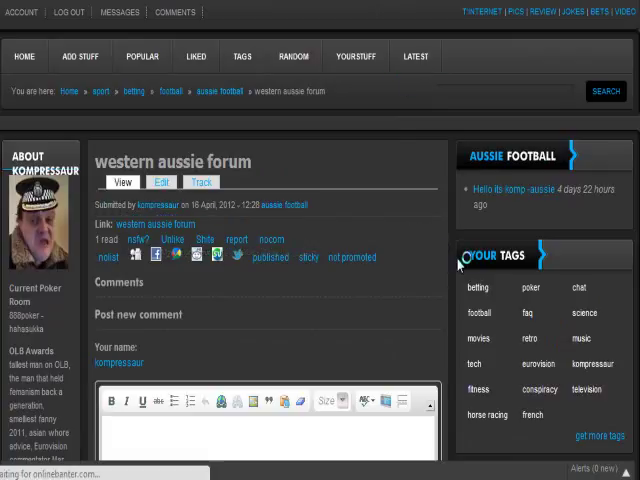
pyautogui.scroll(-3, 133, 284)
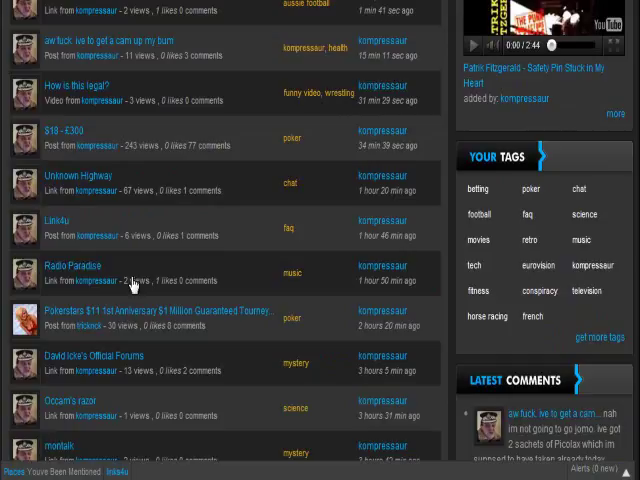
pyautogui.scroll(-4, 80, 300)
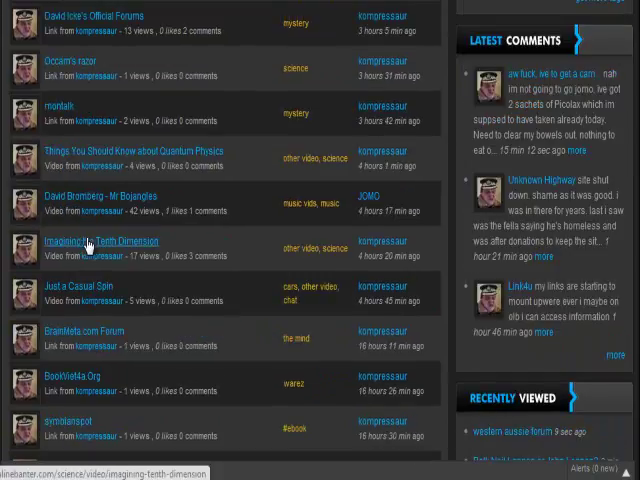
# Open the 'Imagining the Tenth Dimension' video post and scroll down to its comment box.
pyautogui.click(130, 250)
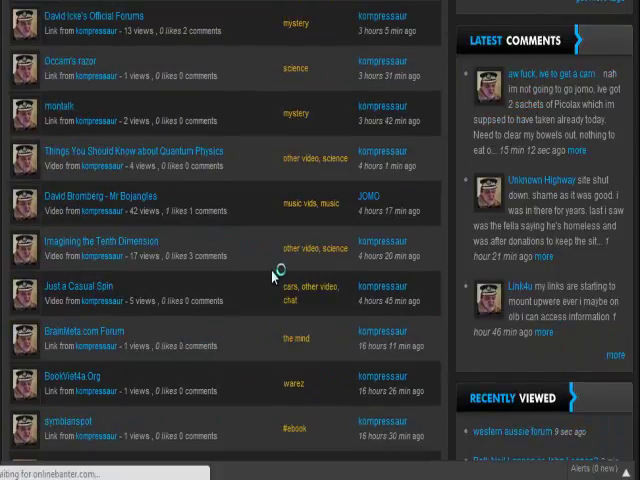
pyautogui.scroll(-3, 267, 293)
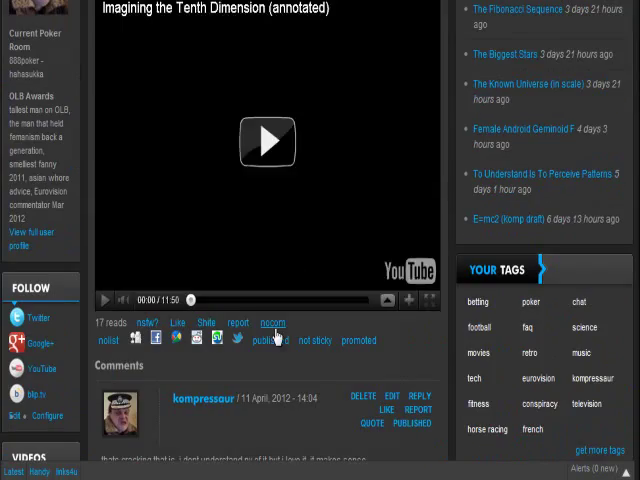
pyautogui.scroll(-3, 286, 343)
pyautogui.scroll(-5, 303, 261)
pyautogui.scroll(-5, 311, 283)
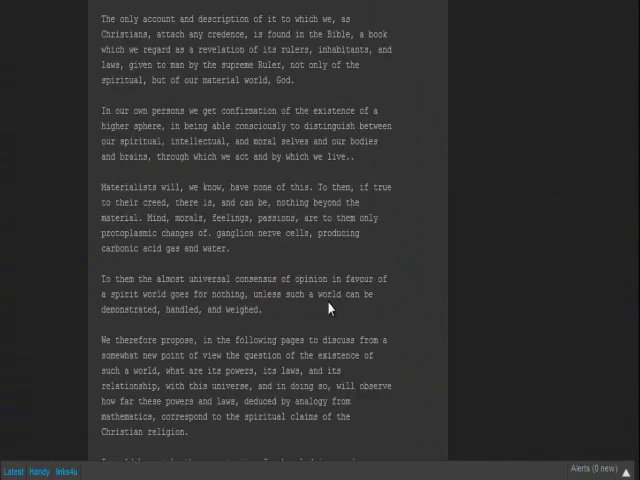
pyautogui.scroll(-5, 329, 307)
pyautogui.scroll(-5, 349, 303)
pyautogui.scroll(-5, 351, 300)
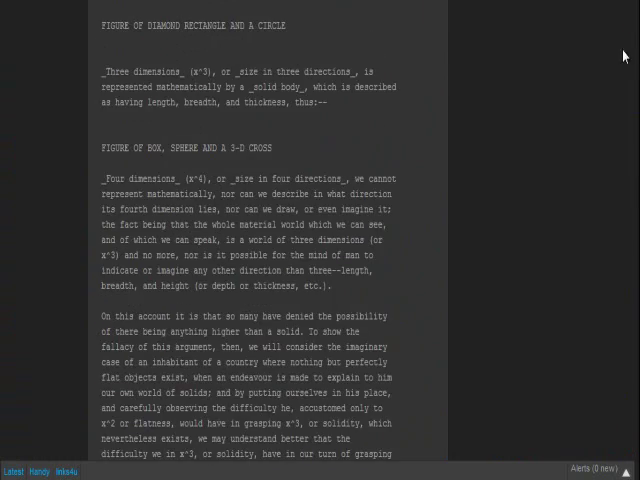
pyautogui.scroll(-3, 320, 240)
pyautogui.scroll(-5, 629, 161)
pyautogui.scroll(-5, 617, 284)
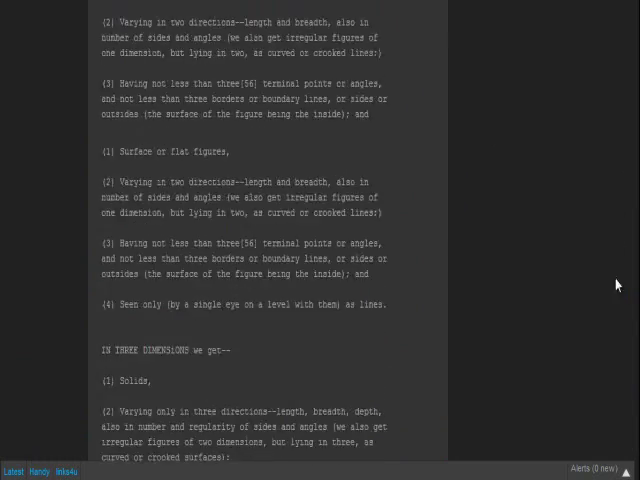
pyautogui.scroll(-5, 618, 393)
pyautogui.scroll(-5, 620, 410)
pyautogui.scroll(-5, 626, 440)
pyautogui.scroll(-5, 560, 420)
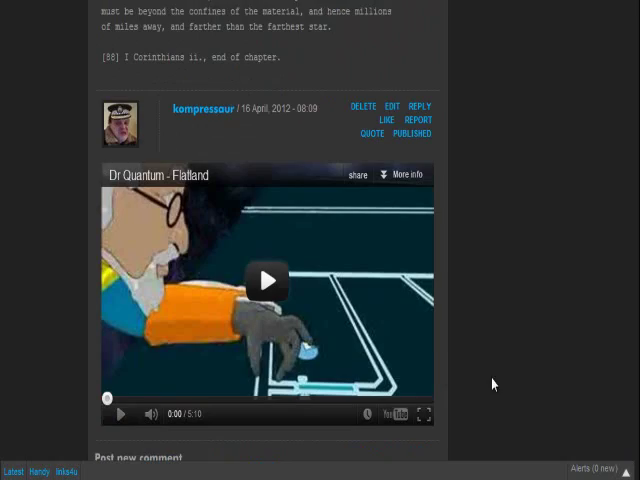
pyautogui.scroll(-5, 482, 327)
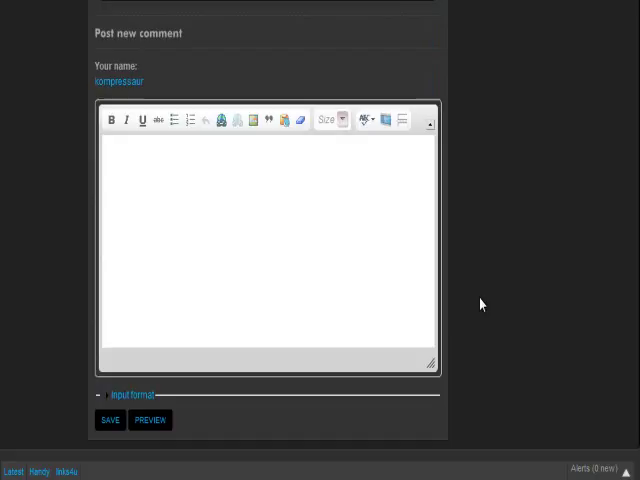
pyautogui.scroll(-2, 501, 310)
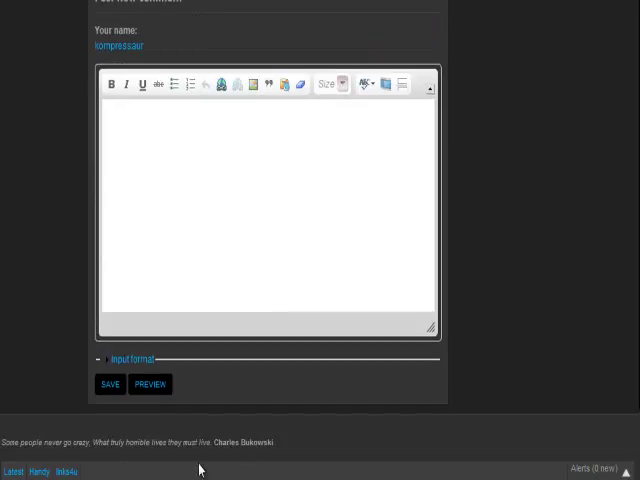
# Visit the western aussie forum and BBC Videprinter quick links, closing each tab afterwards.
pyautogui.click(75, 474)
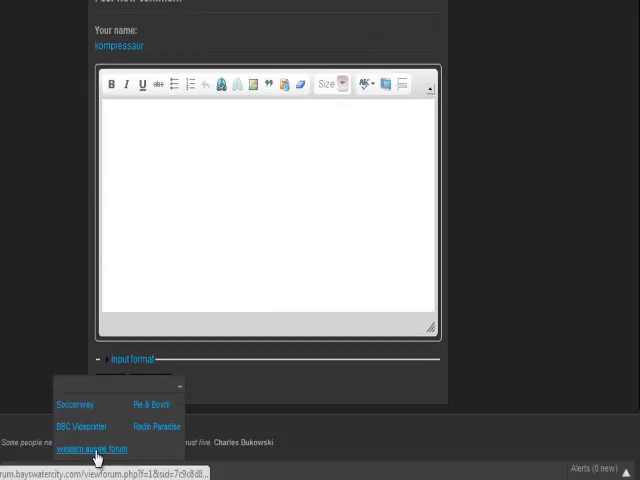
pyautogui.click(93, 450)
pyautogui.scroll(-1, 270, 232)
pyautogui.scroll(-5, 272, 235)
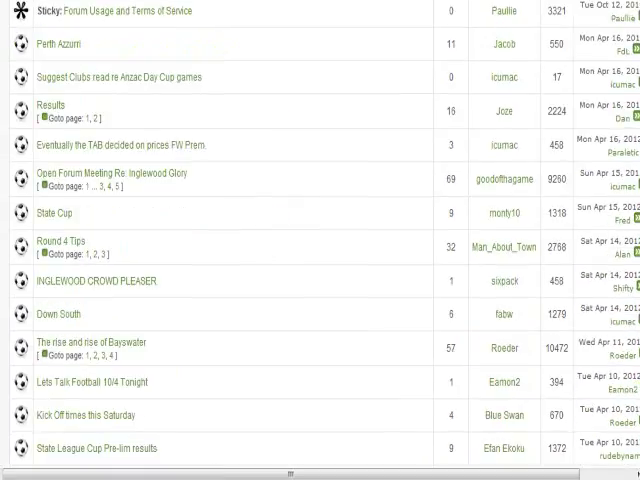
pyautogui.hotkey('ctrl', 'w')
pyautogui.scroll(1, 337, 149)
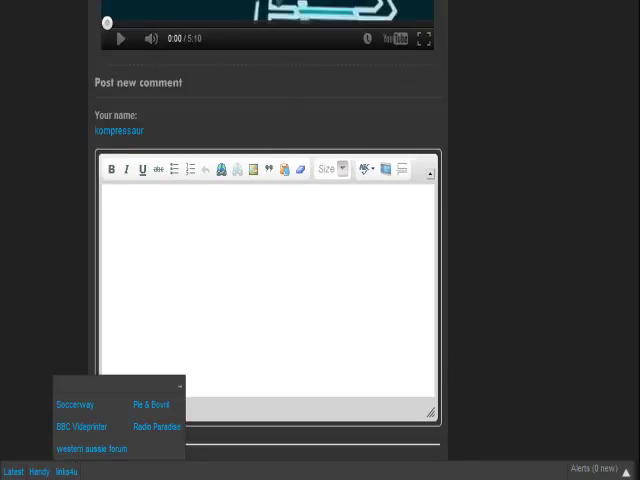
pyautogui.click(96, 426)
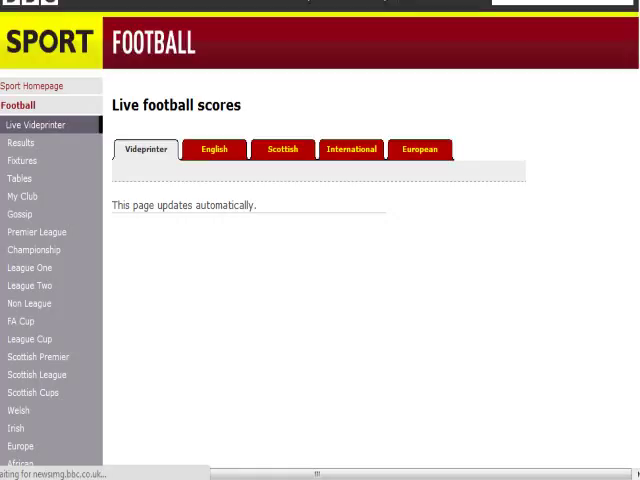
pyautogui.hotkey('ctrl', 'w')
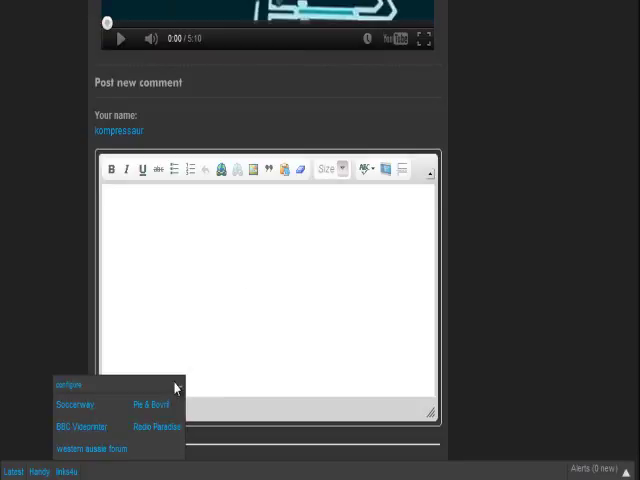
pyautogui.click(180, 392)
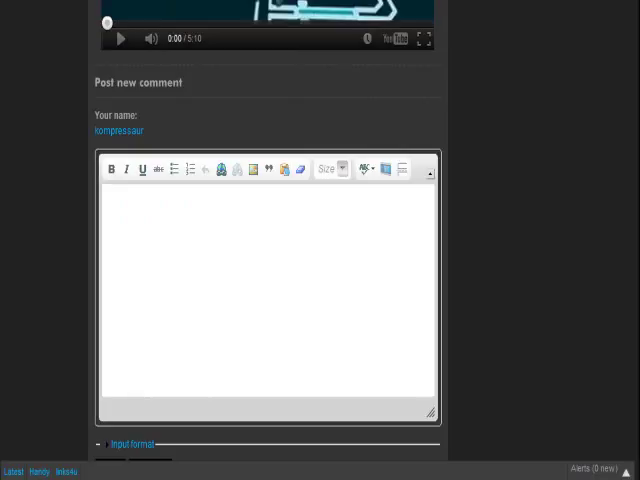
# Open the Latest Stuff listing and show all posts tagged poker.
pyautogui.click(39, 471)
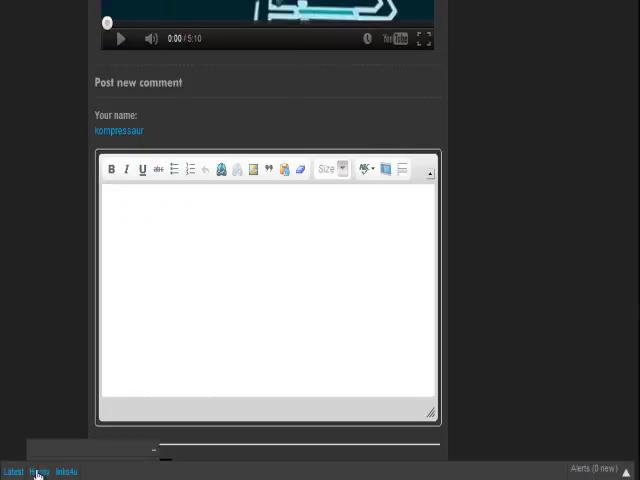
pyautogui.scroll(5, 299, 315)
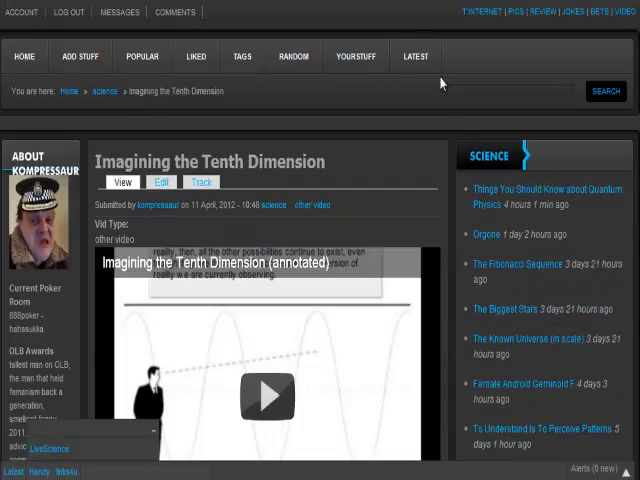
pyautogui.scroll(-2, 420, 143)
pyautogui.scroll(2, 447, 261)
pyautogui.click(430, 72)
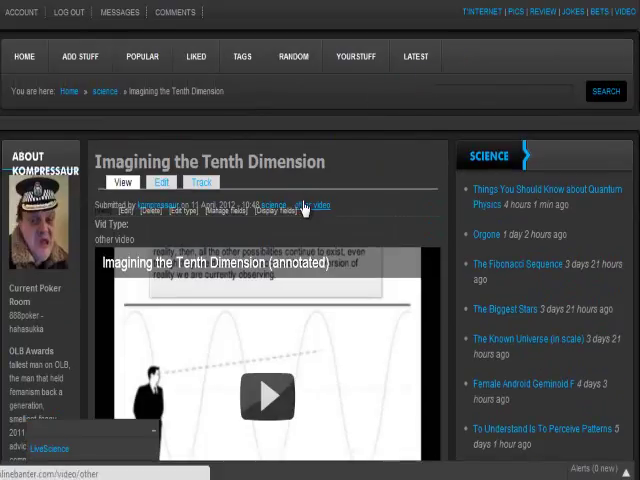
pyautogui.scroll(-2, 318, 209)
pyautogui.scroll(-5, 326, 211)
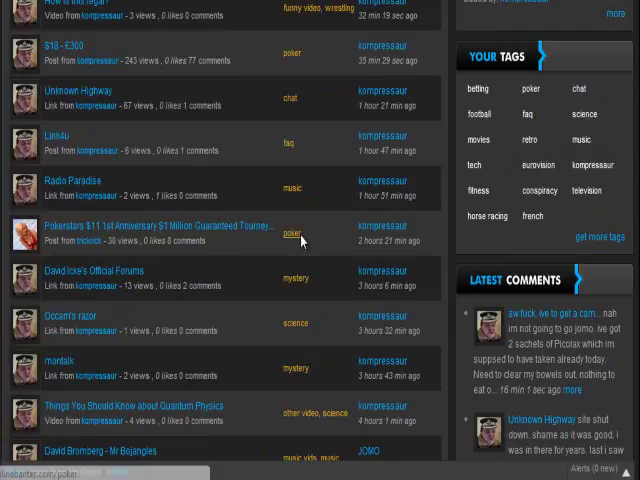
pyautogui.scroll(3, 110, 192)
pyautogui.scroll(3, 122, 195)
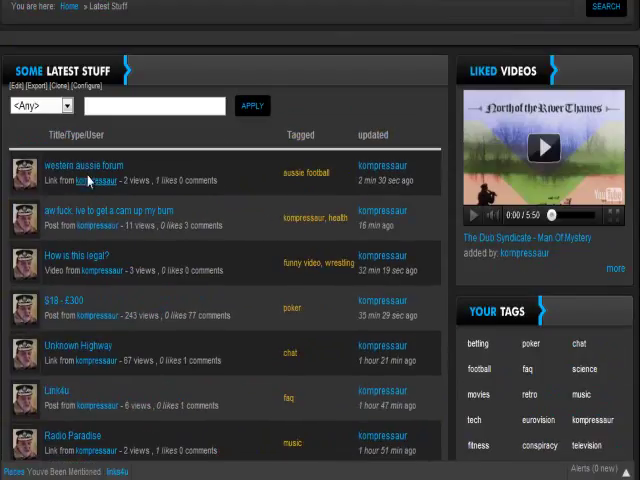
pyautogui.scroll(-3, 80, 225)
pyautogui.click(104, 312)
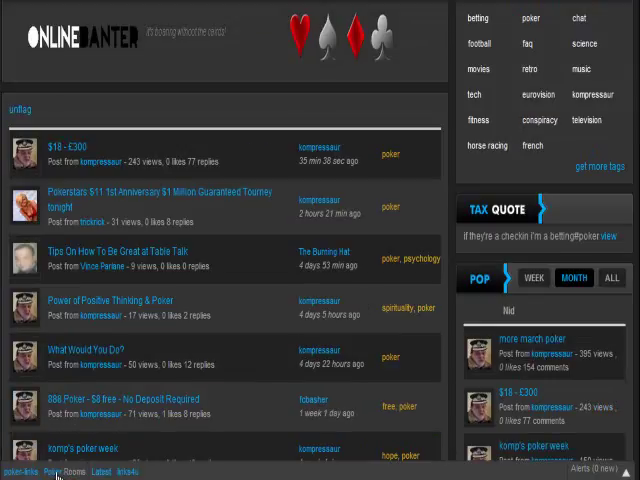
# Open 'Power of Positive Thinking & Poker' and check its handy links.
pyautogui.click(22, 472)
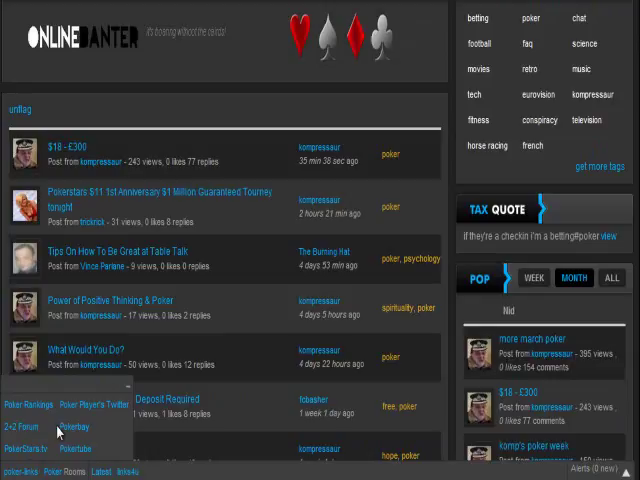
pyautogui.moveTo(62, 472)
pyautogui.click(101, 316)
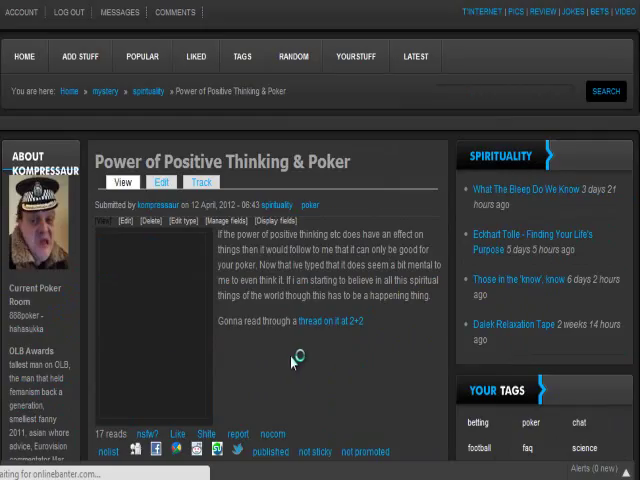
pyautogui.scroll(-5, 290, 370)
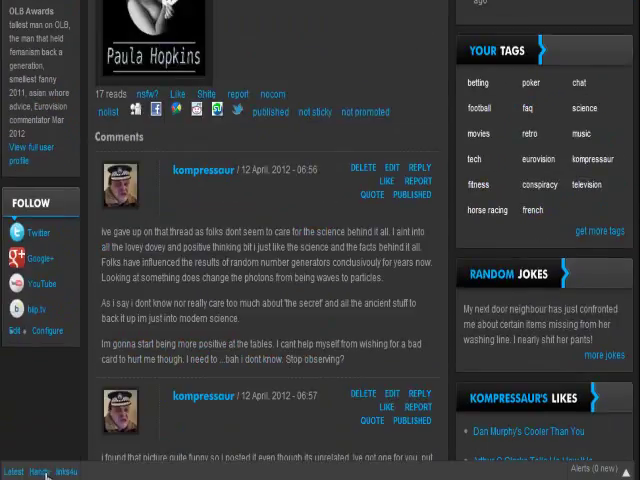
pyautogui.scroll(-5, 323, 217)
pyautogui.scroll(-3, 311, 230)
pyautogui.scroll(7, 324, 227)
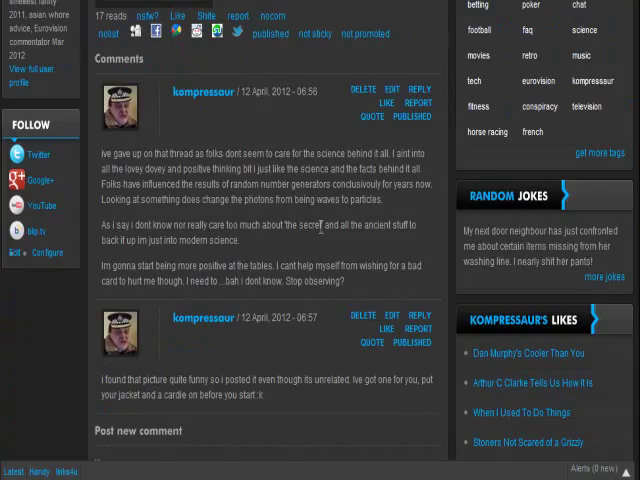
pyautogui.scroll(5, 298, 203)
pyautogui.scroll(-5, 298, 203)
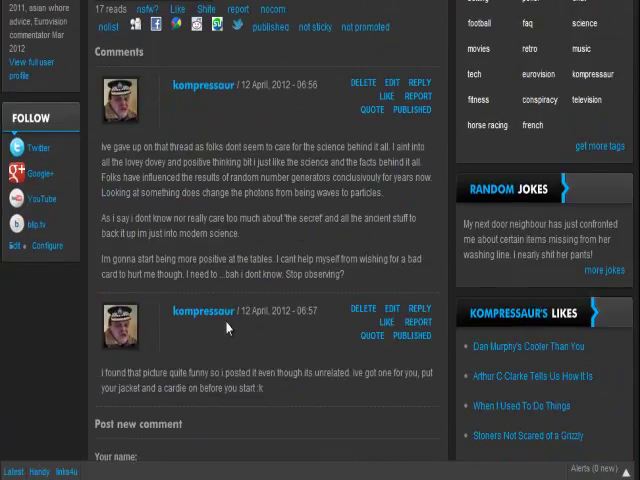
pyautogui.click(42, 471)
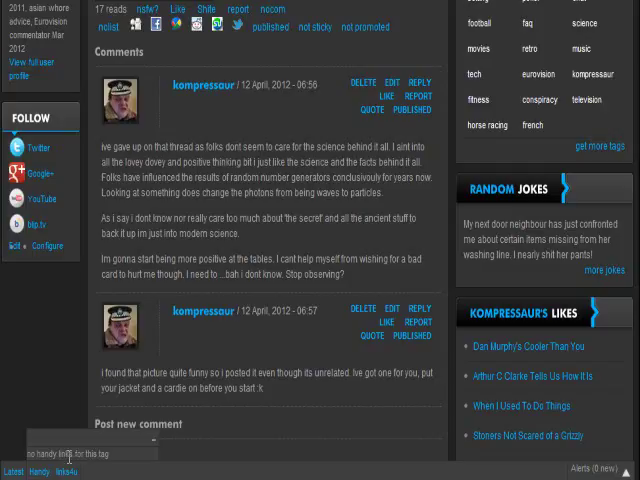
pyautogui.scroll(5, 171, 423)
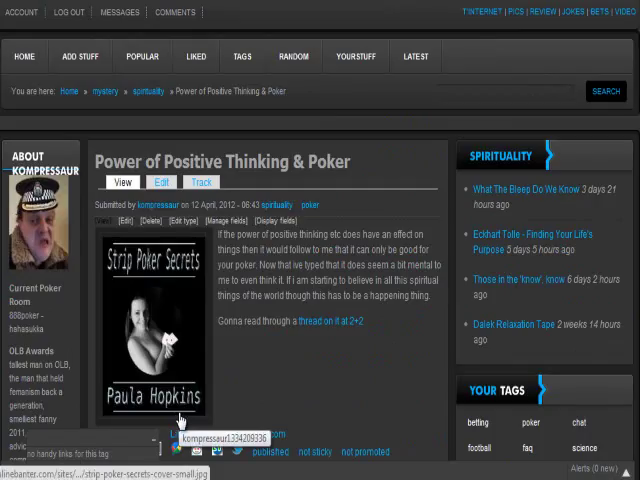
# Back in the poker list, view 'Tips On How To Be Great at Table Talk', then return to Latest.
pyautogui.click(149, 102)
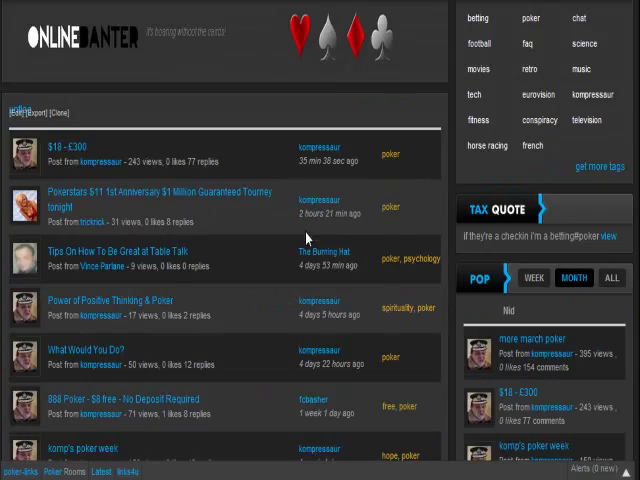
pyautogui.click(128, 254)
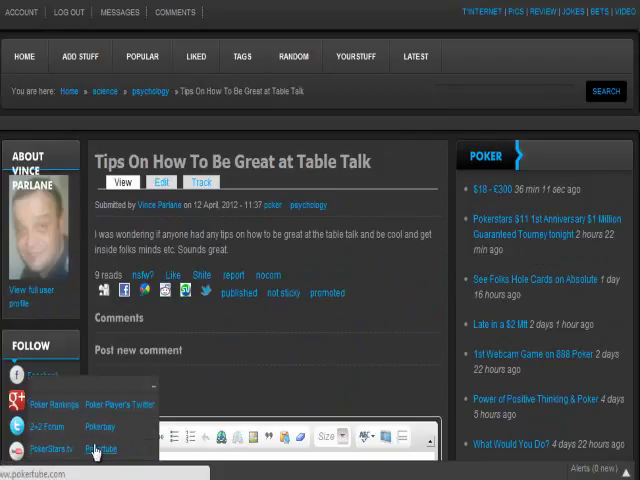
pyautogui.click(433, 66)
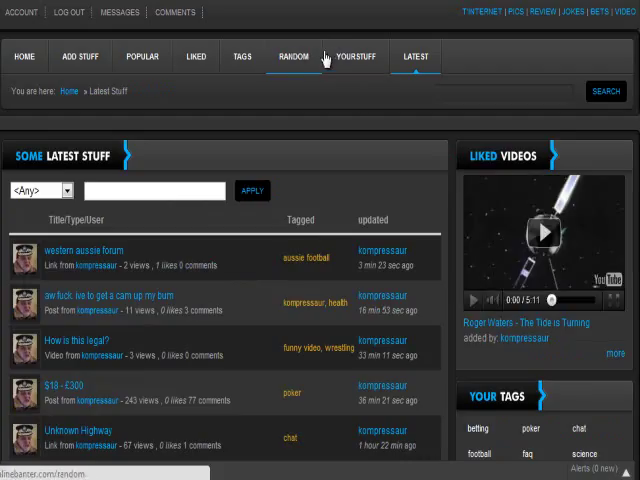
# Open the 'personalbattles' draft from the Your Drafts list under YOURSTUFF.
pyautogui.click(351, 60)
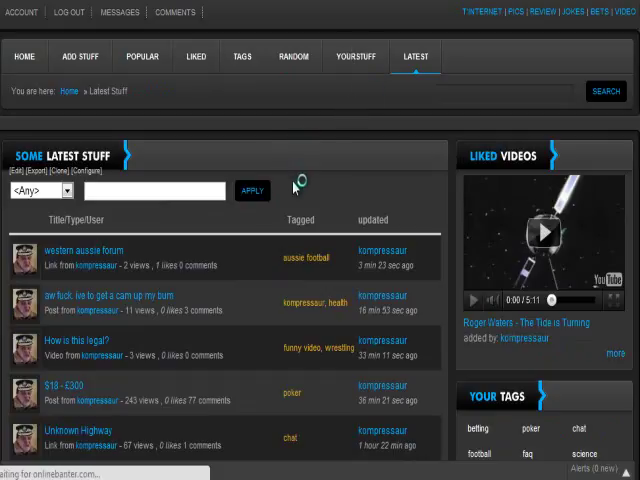
pyautogui.scroll(-10, 309, 224)
pyautogui.scroll(-10, 339, 289)
pyautogui.scroll(-10, 343, 326)
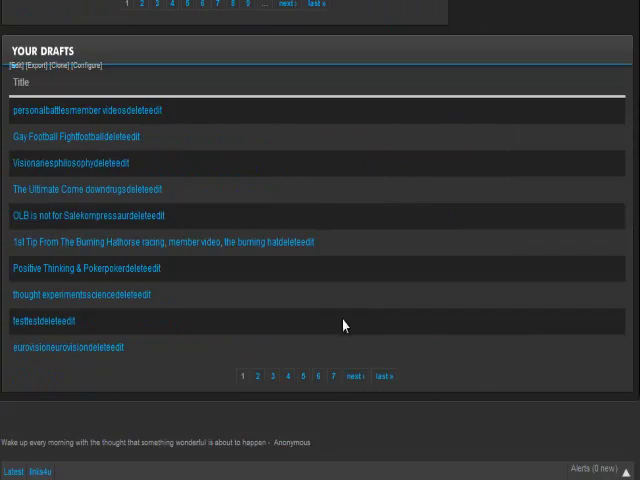
pyautogui.scroll(15, 336, 318)
pyautogui.scroll(10, 336, 316)
pyautogui.scroll(-3, 166, 365)
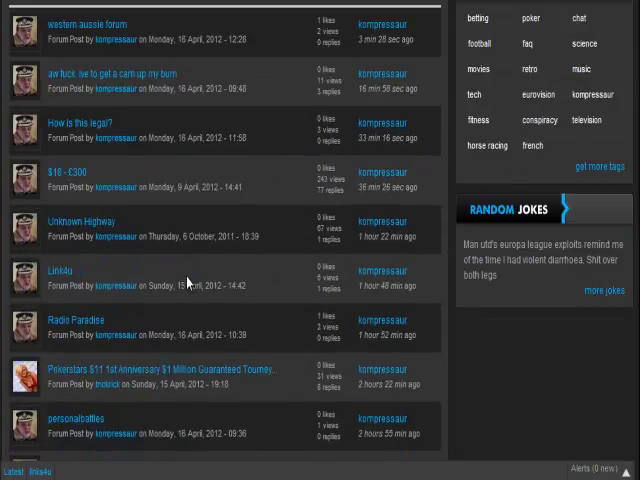
pyautogui.scroll(-3, 200, 282)
pyautogui.scroll(-10, 225, 320)
pyautogui.scroll(-3, 230, 345)
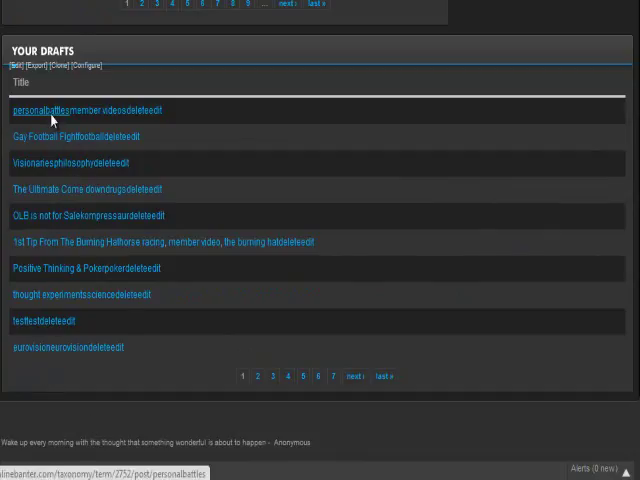
pyautogui.click(112, 137)
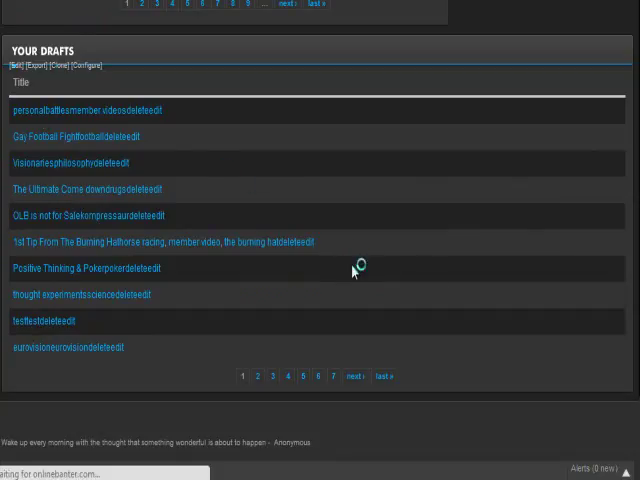
pyautogui.scroll(-2, 383, 263)
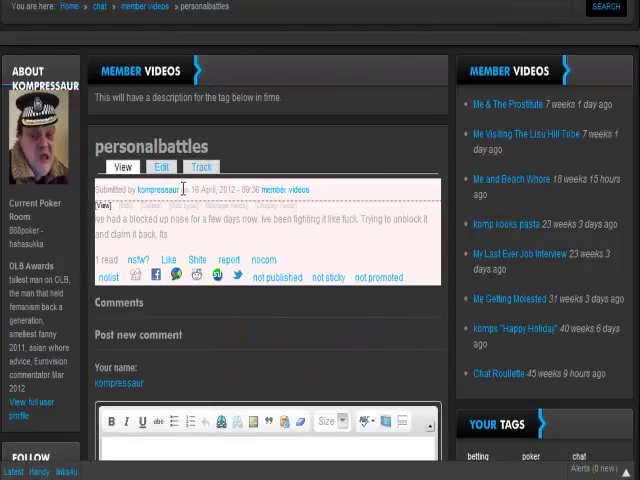
pyautogui.scroll(-2, 186, 197)
pyautogui.scroll(3, 196, 209)
pyautogui.scroll(-2, 205, 258)
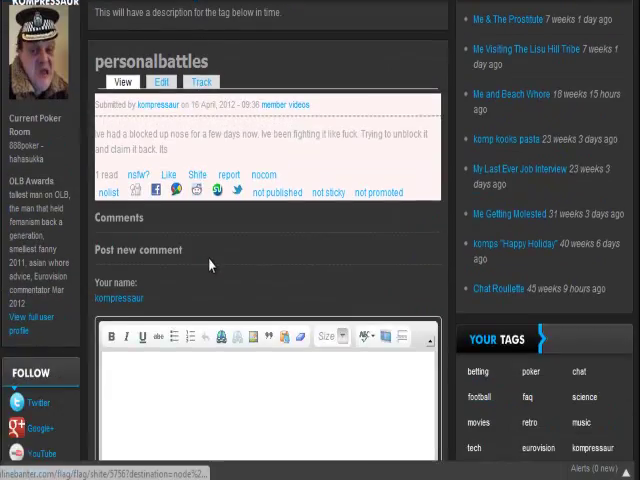
pyautogui.scroll(3, 225, 250)
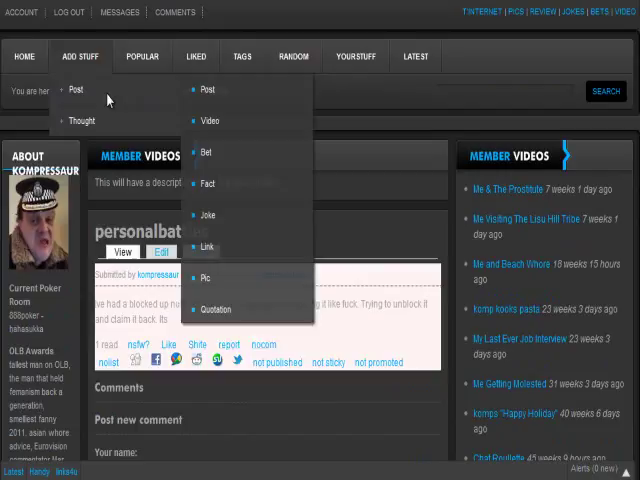
# Create the 'great idea' post about drafts, tagged chat, and save it unpublished.
pyautogui.click(214, 95)
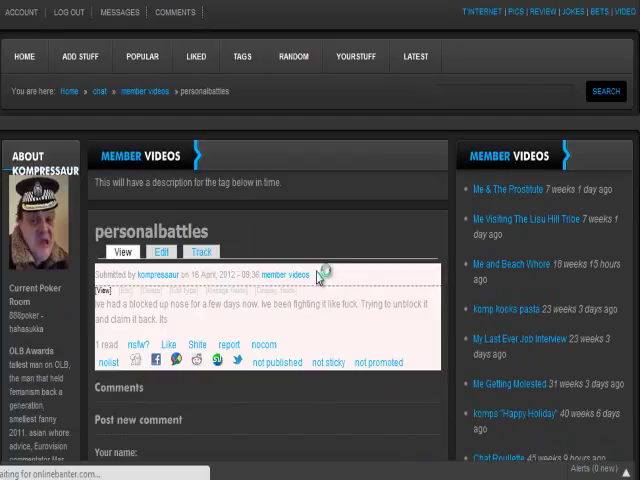
pyautogui.scroll(-3, 310, 320)
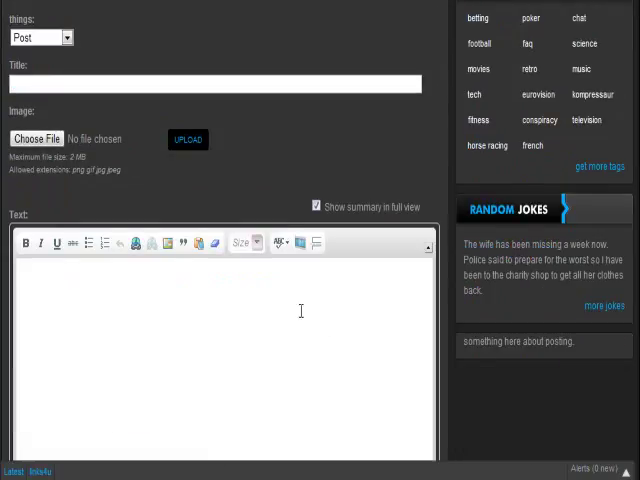
pyautogui.click(199, 92)
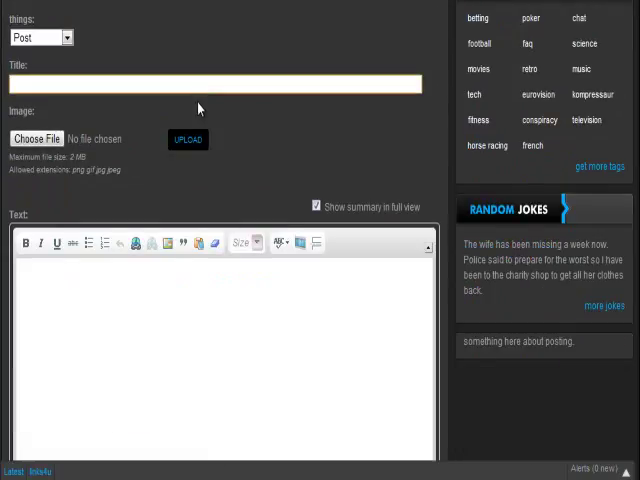
pyautogui.write('c')
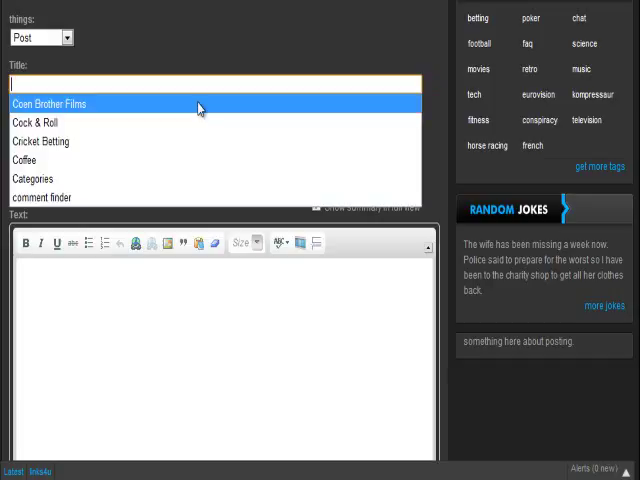
pyautogui.write('great idea')
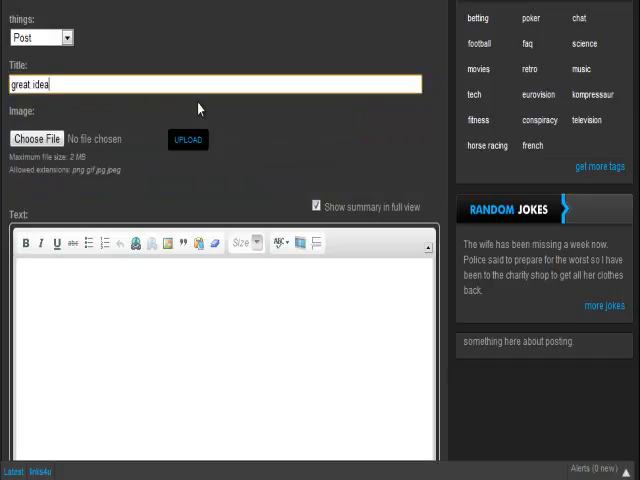
pyautogui.click(132, 312)
pyautogui.write('how about we have drafts? ned to think more')
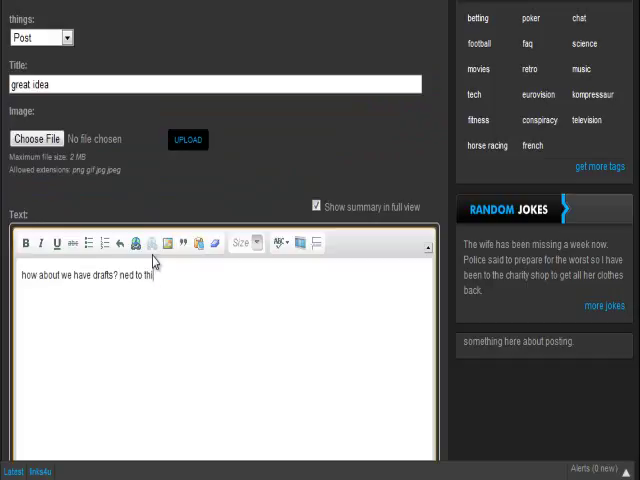
pyautogui.scroll(-5, 120, 240)
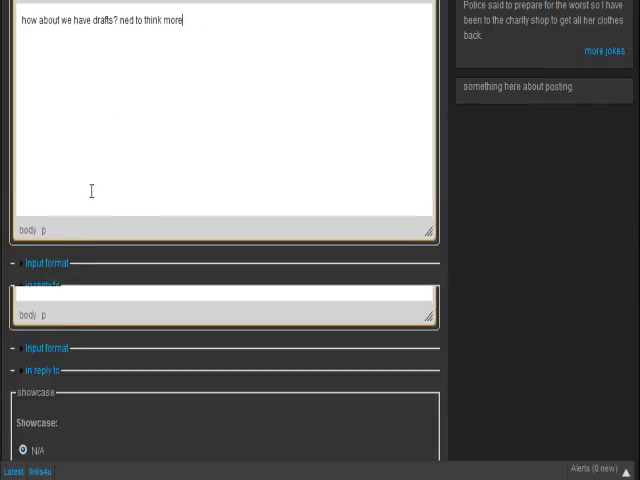
pyautogui.scroll(-8, 90, 192)
pyautogui.scroll(-3, 70, 180)
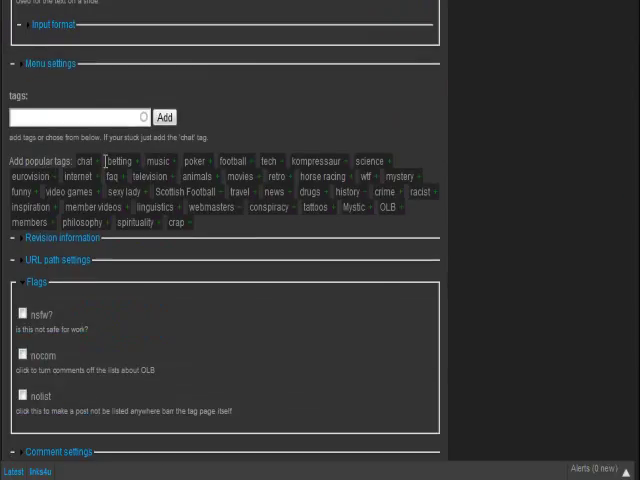
pyautogui.click(86, 161)
pyautogui.scroll(-3, 90, 190)
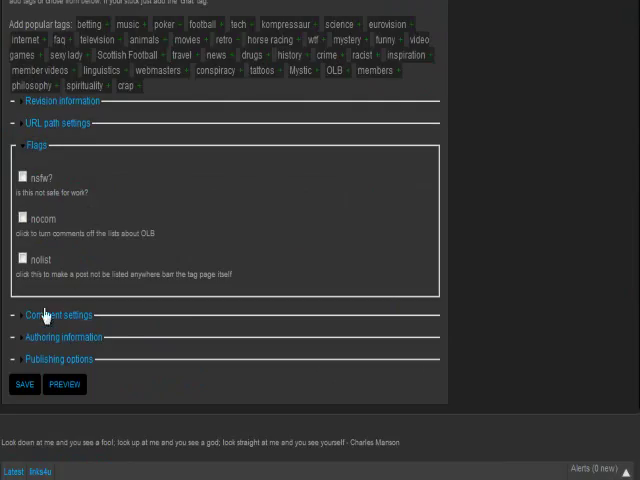
pyautogui.click(24, 360)
pyautogui.scroll(-3, 30, 320)
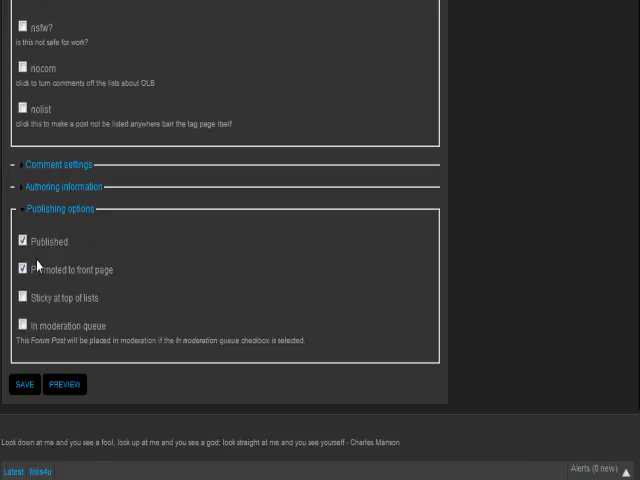
pyautogui.click(28, 385)
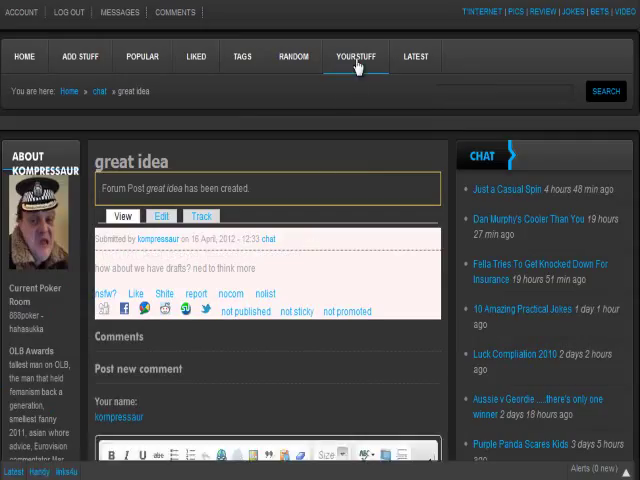
# Confirm 'great idea' tops Your Drafts under YOUR STUFF, then reopen that draft.
pyautogui.click(358, 64)
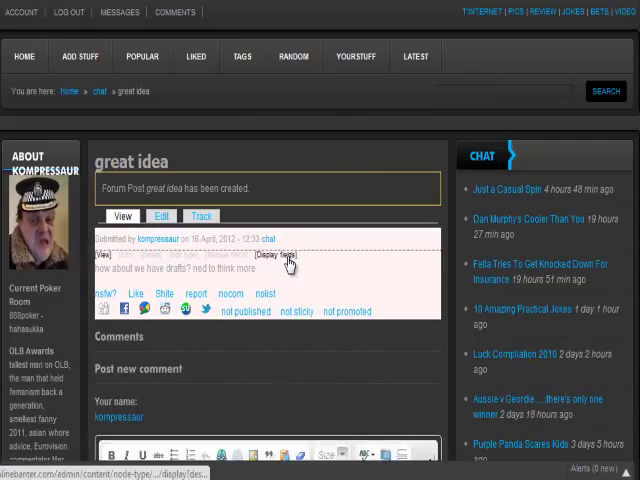
pyautogui.scroll(-5, 316, 262)
pyautogui.scroll(-7, 320, 279)
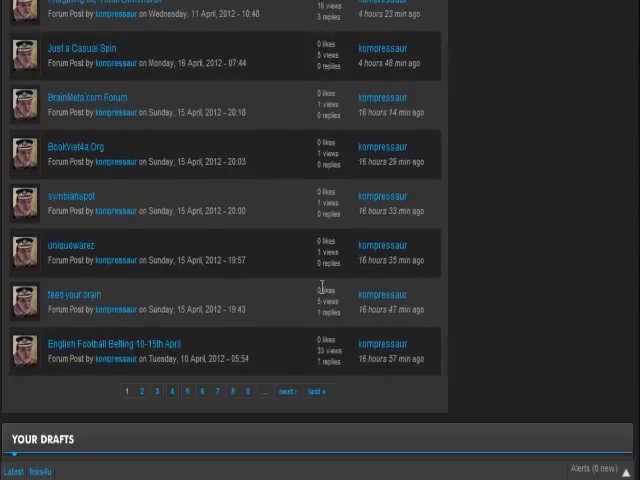
pyautogui.scroll(-5, 320, 290)
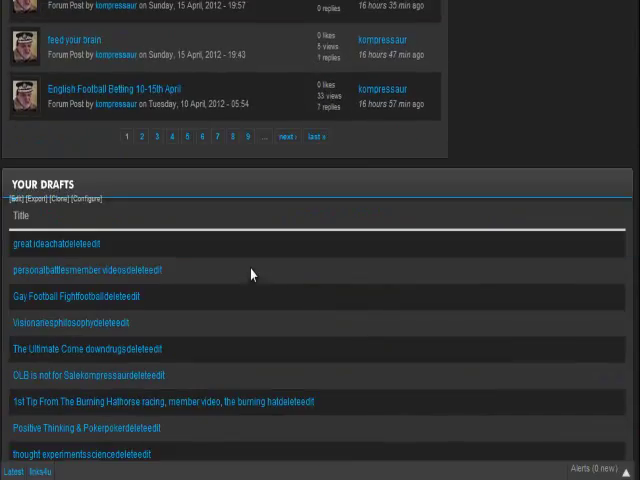
pyautogui.click(20, 246)
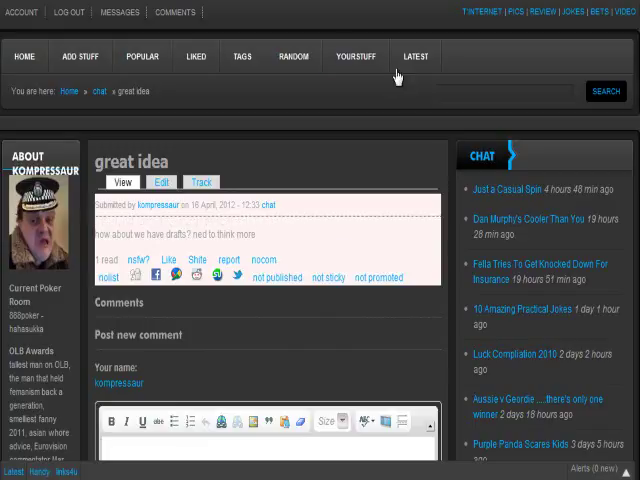
pyautogui.click(199, 68)
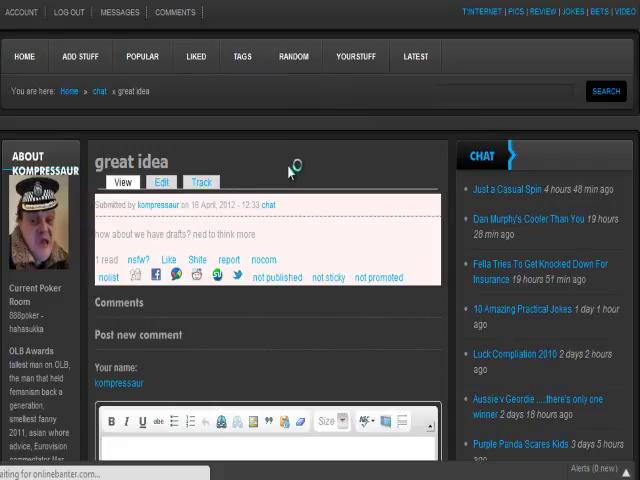
pyautogui.scroll(-2, 244, 187)
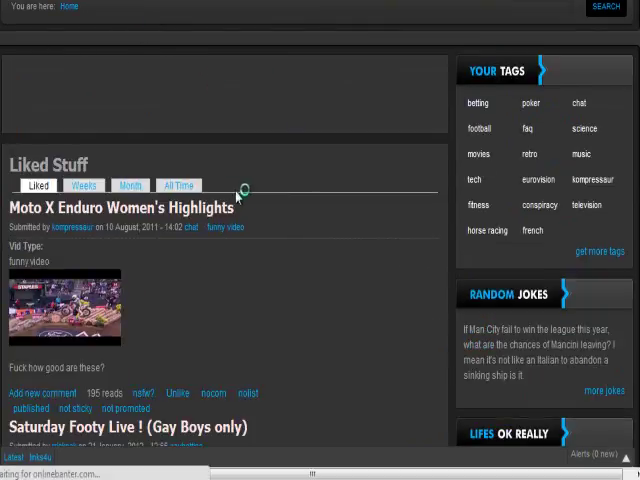
pyautogui.scroll(-2, 250, 203)
pyautogui.scroll(-1, 259, 201)
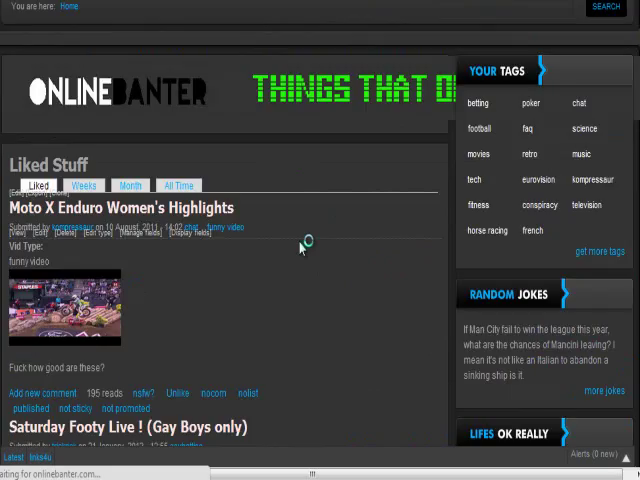
pyautogui.scroll(-3, 304, 244)
pyautogui.scroll(-3, 304, 246)
pyautogui.scroll(-2, 303, 258)
pyautogui.scroll(-8, 303, 262)
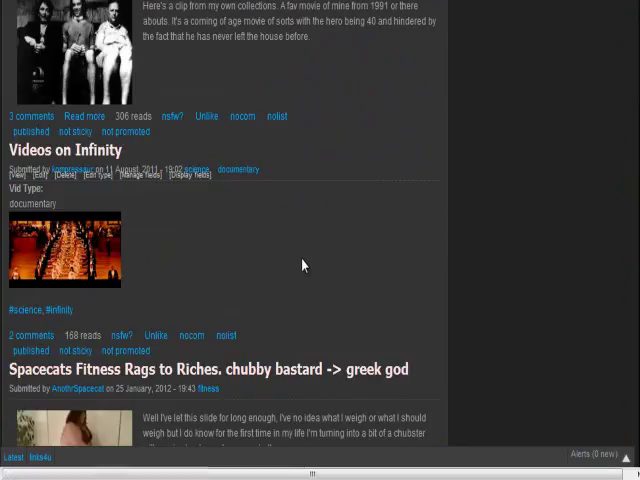
pyautogui.scroll(-3, 303, 264)
pyautogui.scroll(7, 300, 264)
pyautogui.scroll(5, 300, 264)
pyautogui.scroll(10, 305, 258)
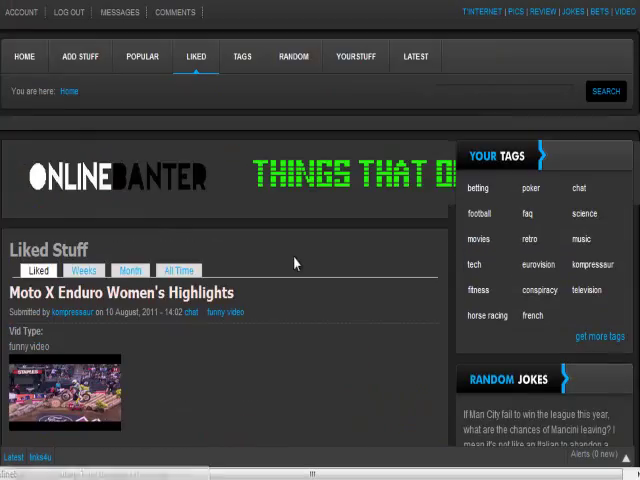
pyautogui.click(425, 62)
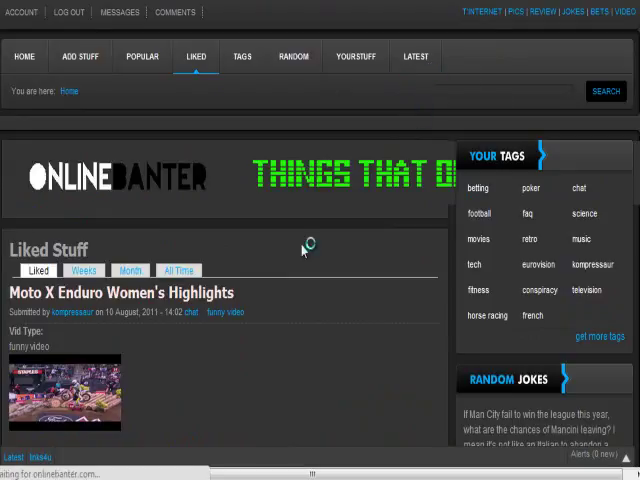
pyautogui.scroll(-5, 258, 290)
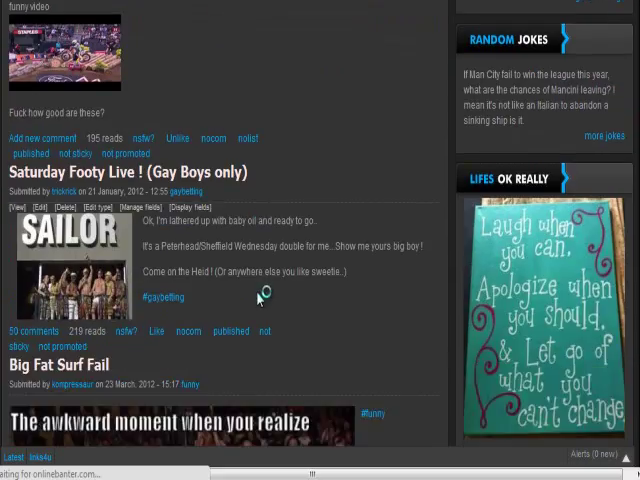
pyautogui.scroll(-5, 259, 298)
pyautogui.scroll(3, 259, 298)
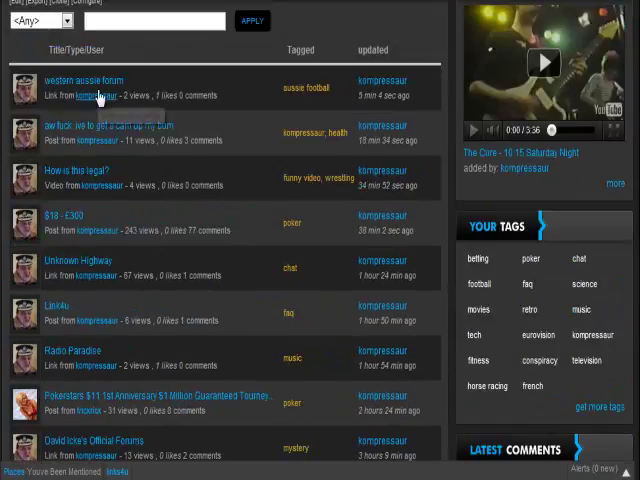
pyautogui.click(95, 82)
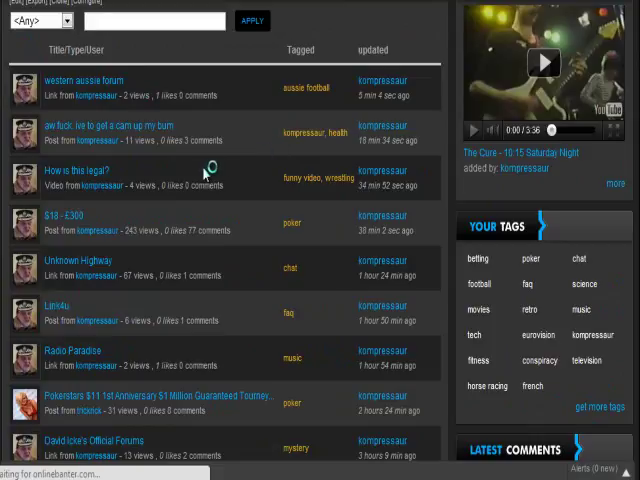
pyautogui.scroll(-2, 293, 240)
pyautogui.scroll(-3, 148, 254)
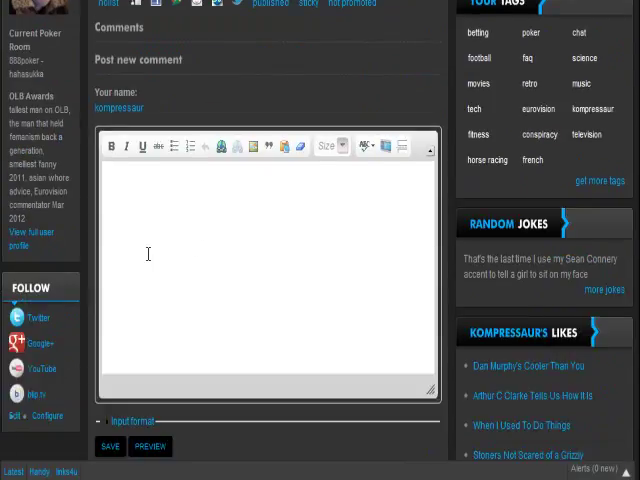
pyautogui.scroll(-3, 108, 324)
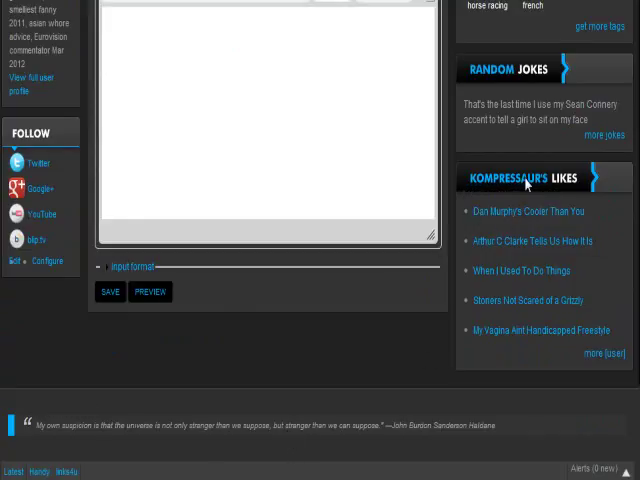
pyautogui.click(597, 362)
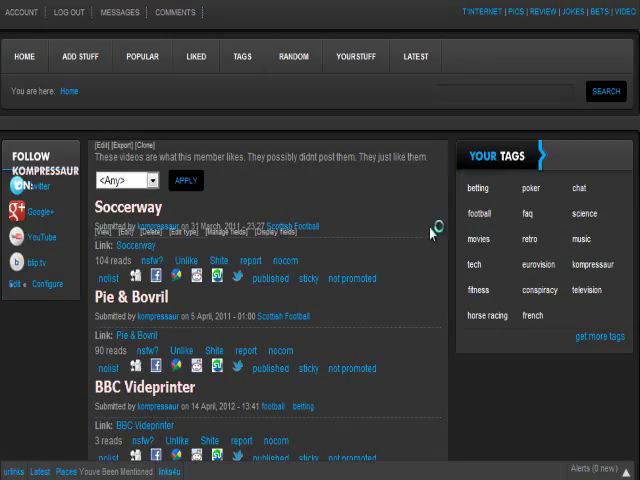
pyautogui.scroll(-2, 378, 267)
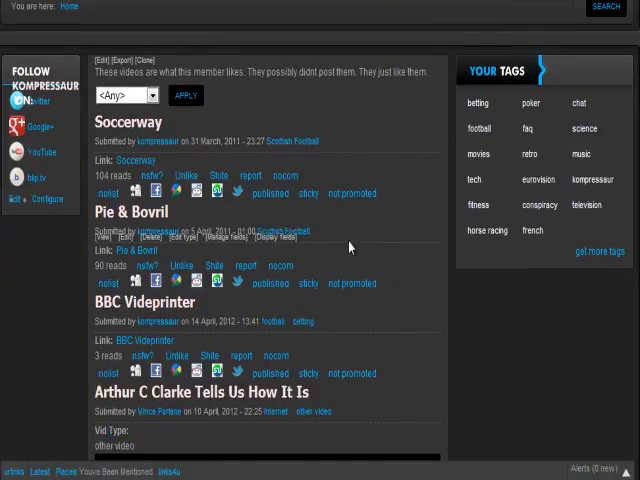
pyautogui.scroll(-2, 185, 235)
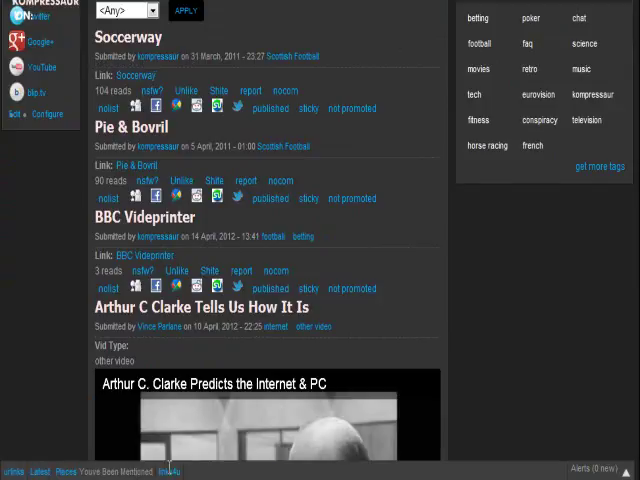
pyautogui.click(170, 468)
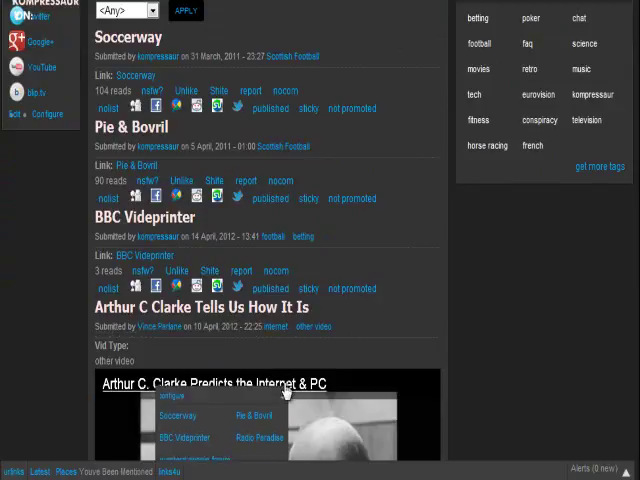
pyautogui.scroll(3, 55, 220)
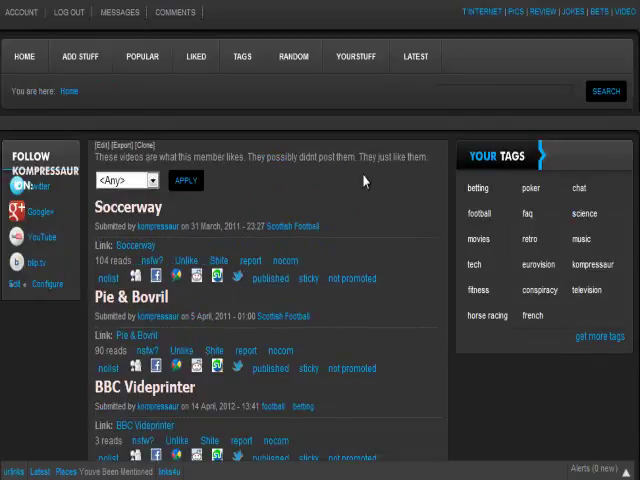
pyautogui.scroll(-4, 345, 215)
pyautogui.scroll(-3, 325, 260)
pyautogui.scroll(-5, 323, 272)
pyautogui.scroll(-5, 325, 275)
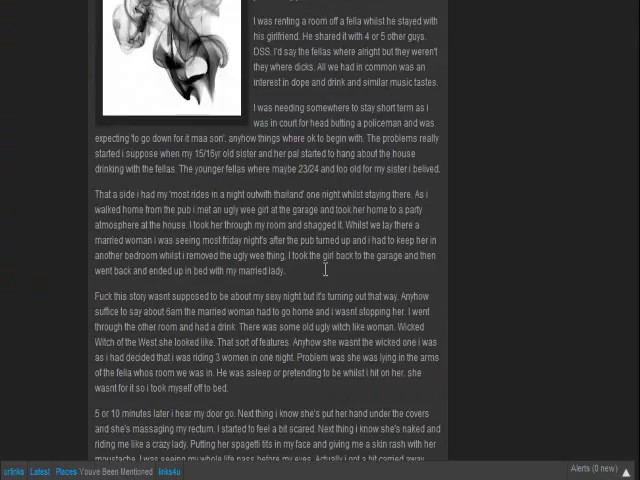
pyautogui.scroll(-5, 325, 275)
pyautogui.scroll(-5, 330, 282)
pyautogui.scroll(-5, 333, 291)
pyautogui.scroll(-5, 331, 291)
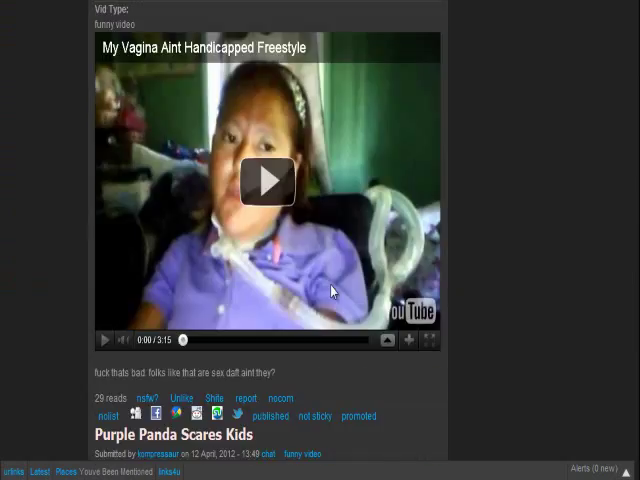
pyautogui.scroll(-5, 331, 291)
pyautogui.scroll(-5, 330, 292)
pyautogui.scroll(-5, 330, 292)
pyautogui.scroll(-5, 327, 296)
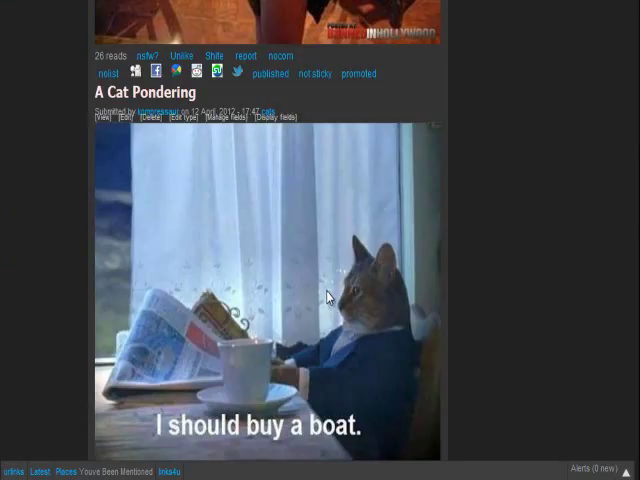
pyautogui.scroll(-5, 327, 296)
pyautogui.scroll(-4, 327, 296)
pyautogui.scroll(-5, 360, 317)
pyautogui.scroll(-5, 374, 323)
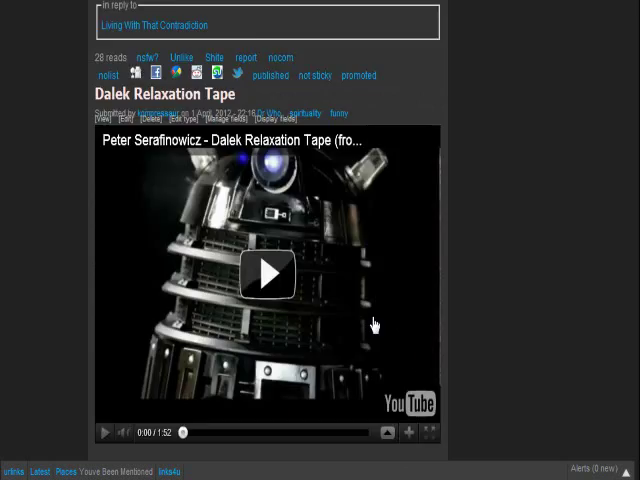
pyautogui.scroll(-5, 374, 326)
pyautogui.scroll(-5, 567, 193)
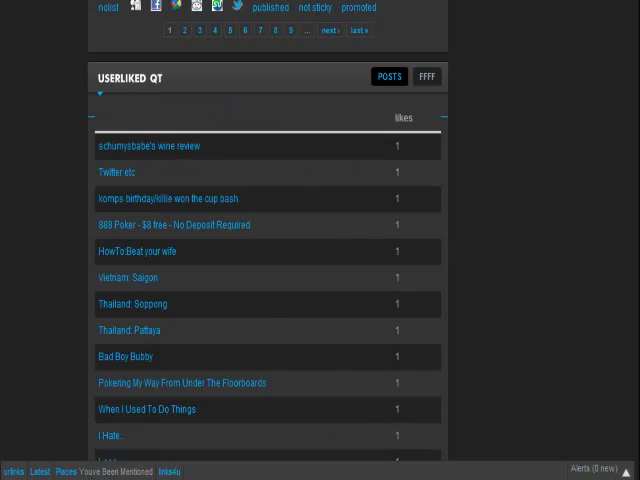
pyautogui.scroll(10, 268, 280)
pyautogui.scroll(10, 268, 280)
pyautogui.scroll(10, 268, 280)
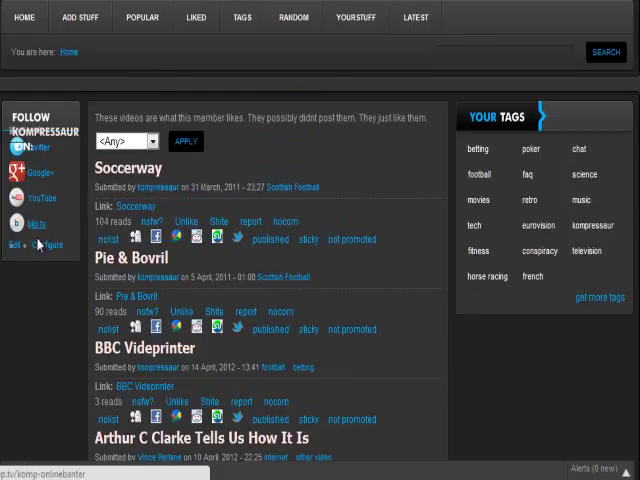
pyautogui.scroll(1, 71, 200)
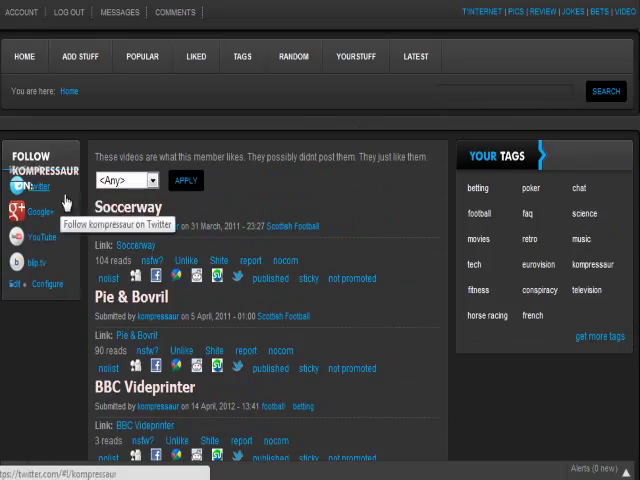
# Show the account's Follow settings with the Twitter, Google+, YouTube and blip.tv URLs.
pyautogui.click(24, 12)
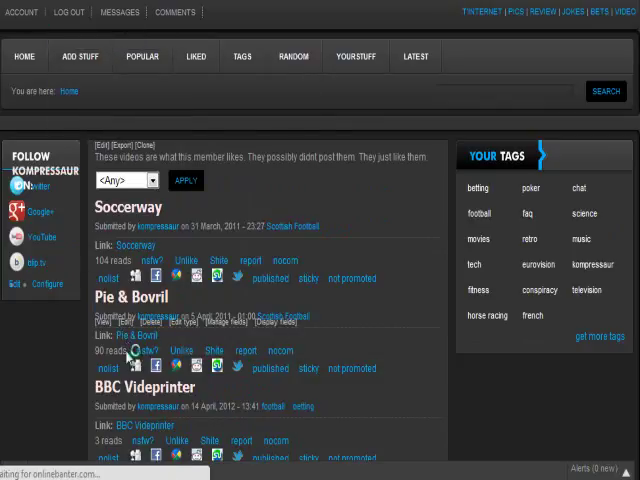
pyautogui.click(300, 407)
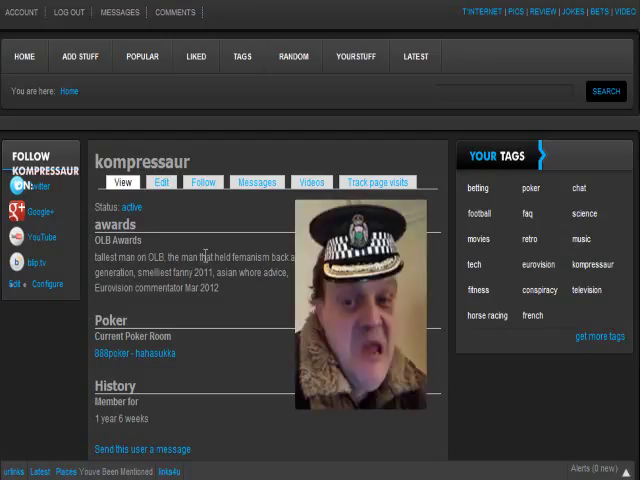
pyautogui.scroll(-2, 205, 256)
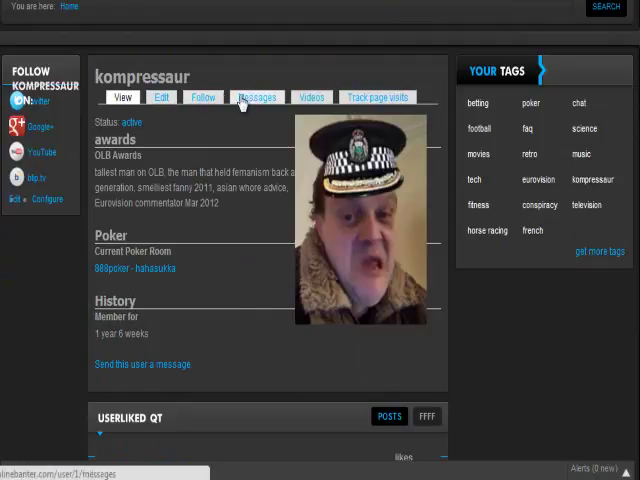
pyautogui.click(216, 103)
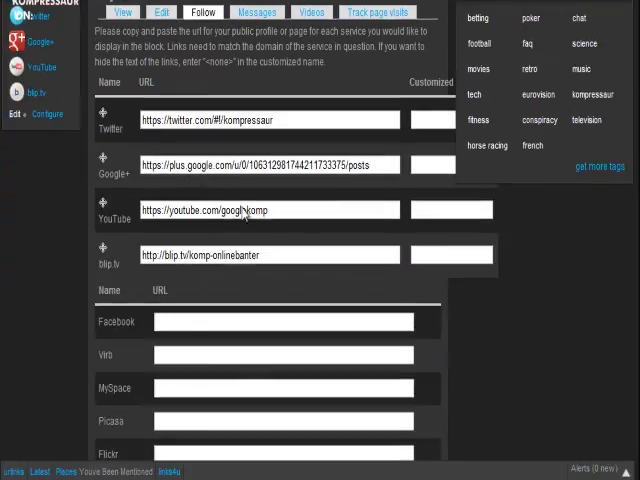
pyautogui.scroll(-2, 214, 161)
pyautogui.scroll(-5, 193, 229)
pyautogui.scroll(2, 187, 206)
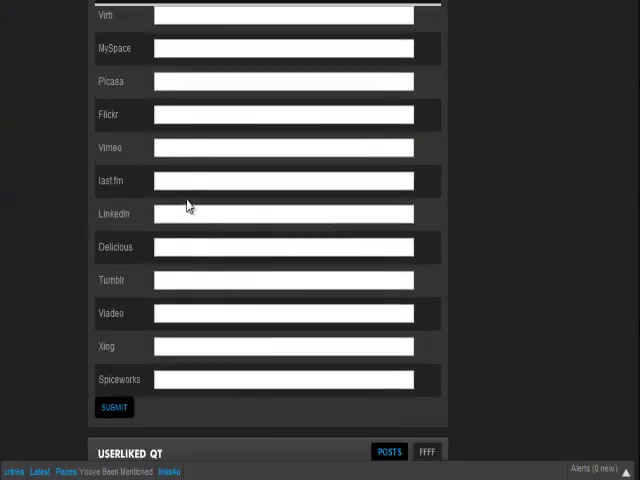
pyautogui.scroll(5, 186, 139)
pyautogui.scroll(-1, 186, 139)
pyautogui.scroll(4, 167, 217)
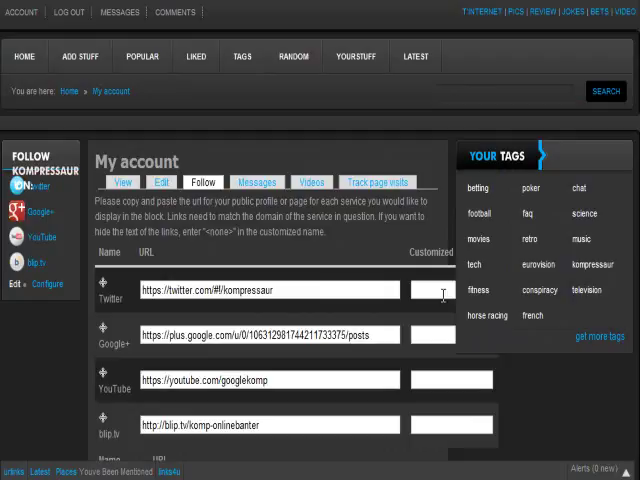
# Open 'Hello its komp -aussie' from the football tag's post listing.
pyautogui.click(479, 213)
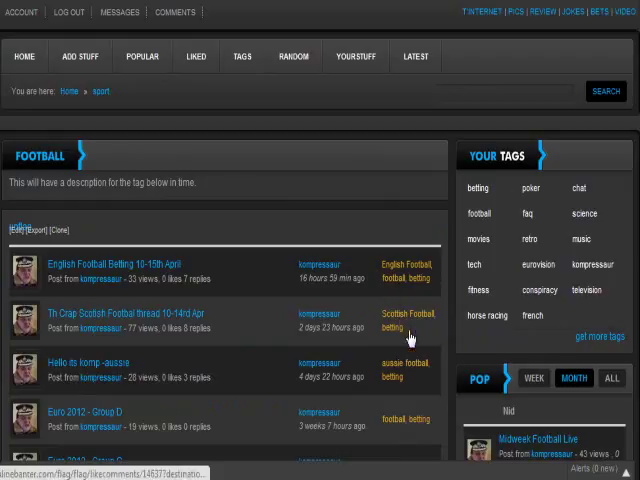
pyautogui.scroll(-3, 153, 253)
pyautogui.scroll(3, 153, 253)
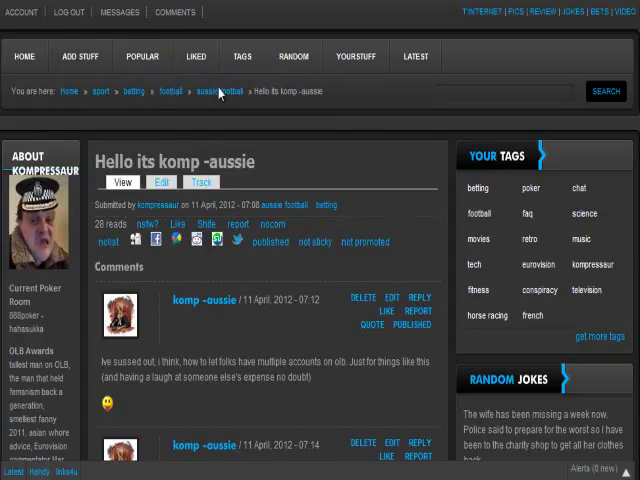
# Show the Popular page's This Week tab listing posts from the past week.
pyautogui.click(131, 55)
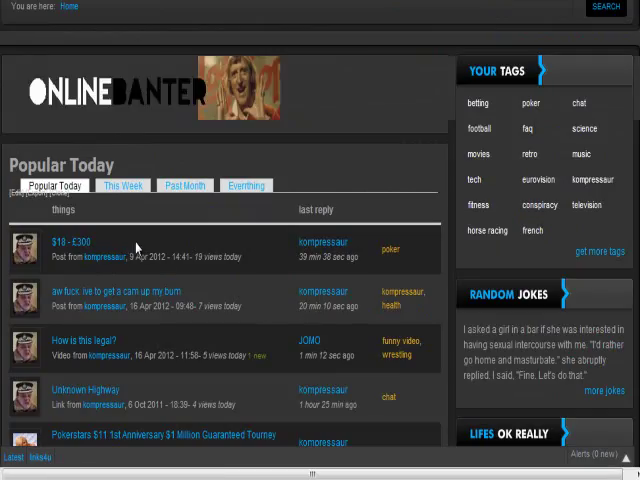
pyautogui.click(133, 187)
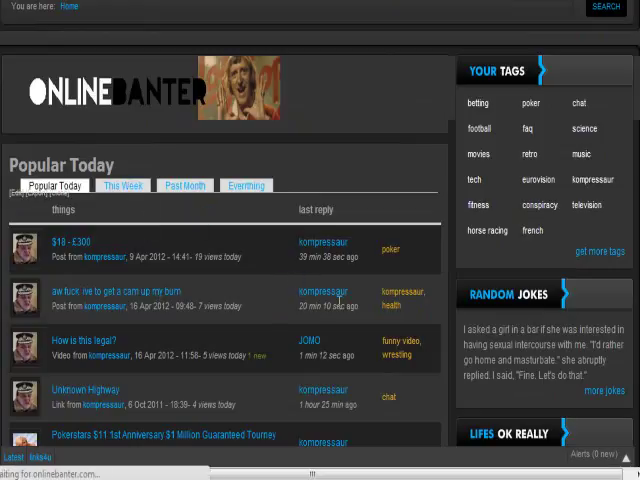
pyautogui.scroll(-3, 342, 310)
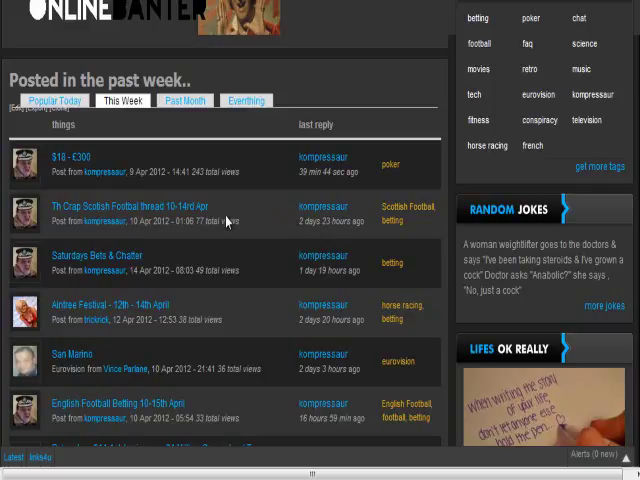
pyautogui.scroll(-3, 288, 241)
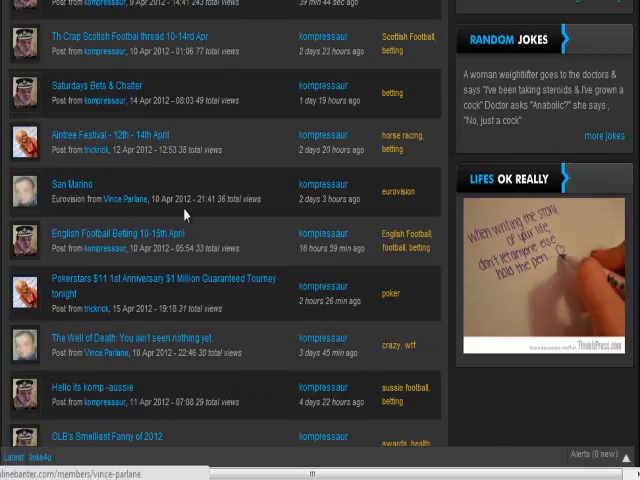
pyautogui.scroll(-2, 183, 217)
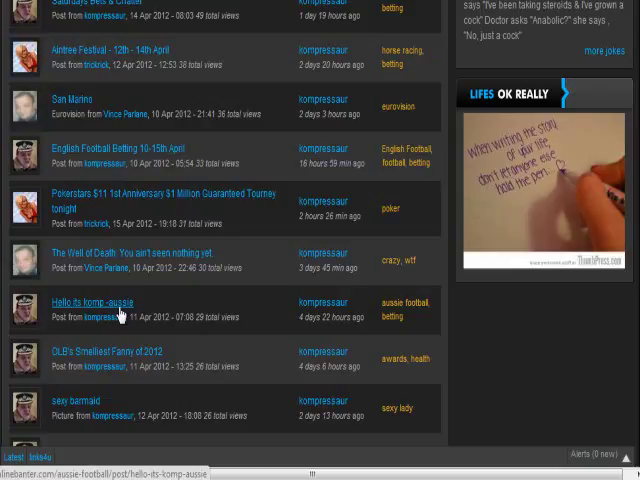
pyautogui.scroll(2, 122, 310)
pyautogui.scroll(4, 125, 310)
pyautogui.scroll(-7, 131, 314)
pyautogui.scroll(-2, 134, 314)
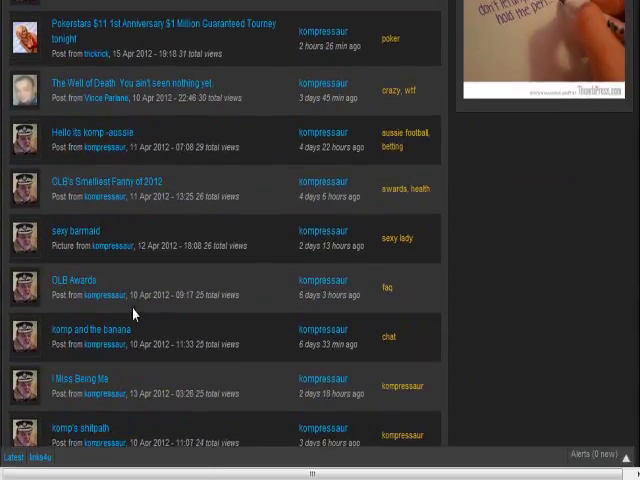
pyautogui.scroll(-2, 156, 242)
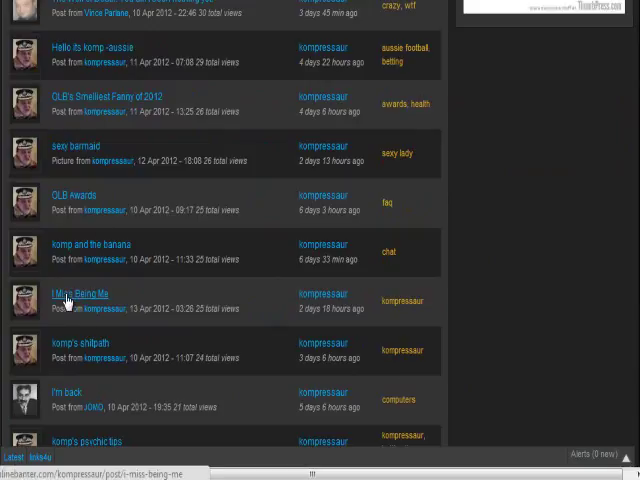
pyautogui.scroll(-3, 168, 304)
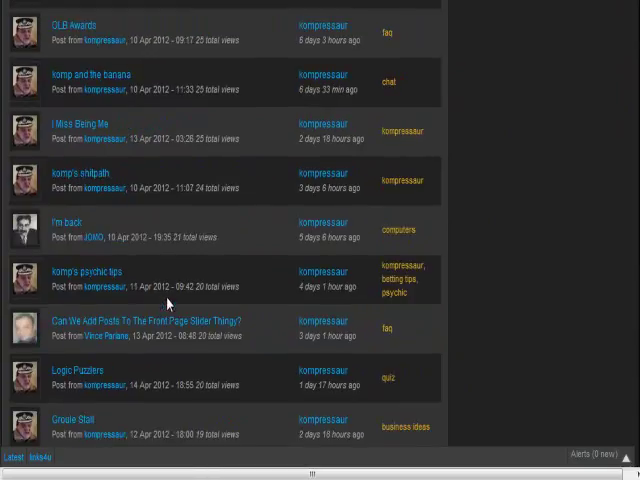
pyautogui.scroll(-2, 168, 237)
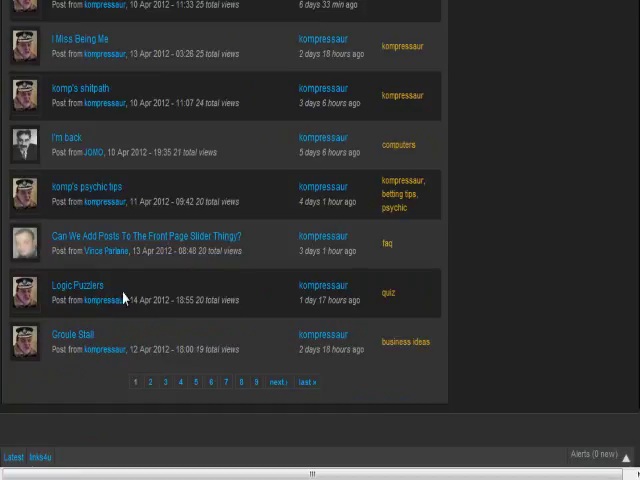
pyautogui.scroll(2, 222, 302)
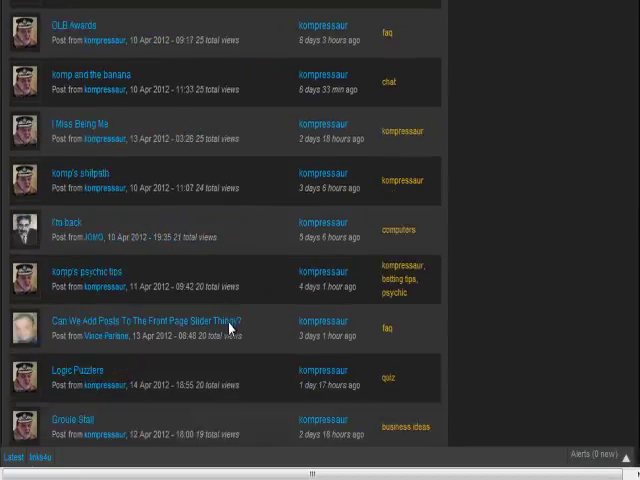
pyautogui.scroll(10, 229, 329)
pyautogui.scroll(-4, 217, 344)
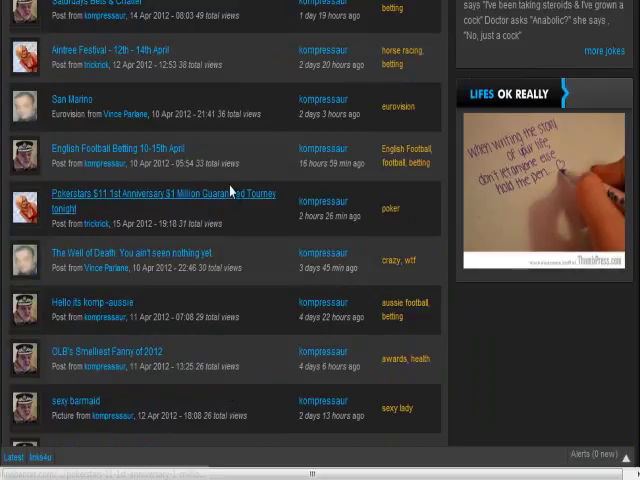
pyautogui.scroll(10, 230, 191)
pyautogui.scroll(-2, 305, 206)
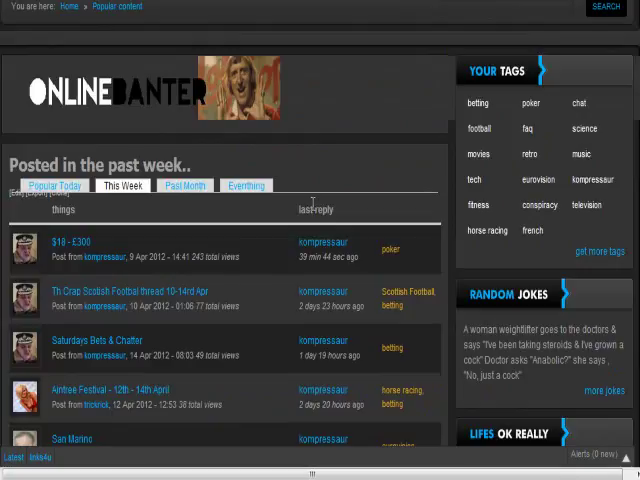
pyautogui.scroll(2, 330, 212)
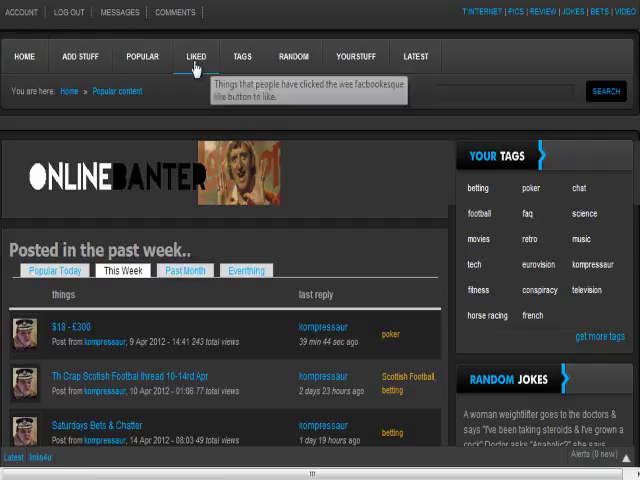
pyautogui.moveTo(80, 56)
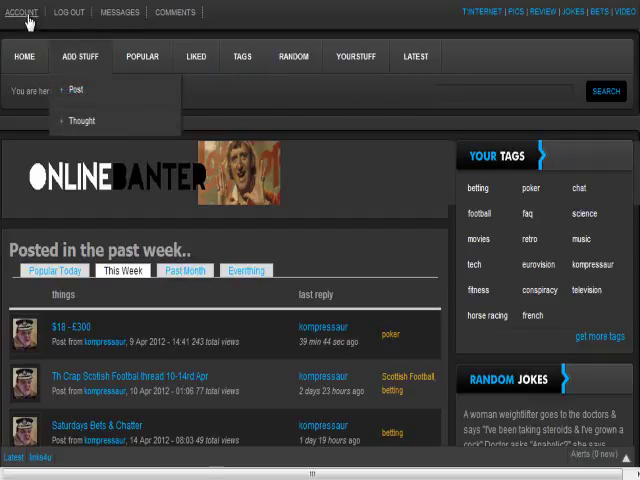
# Play 'The Jam - The Butterfly Collector' from the account's liked Videos tab.
pyautogui.click(28, 16)
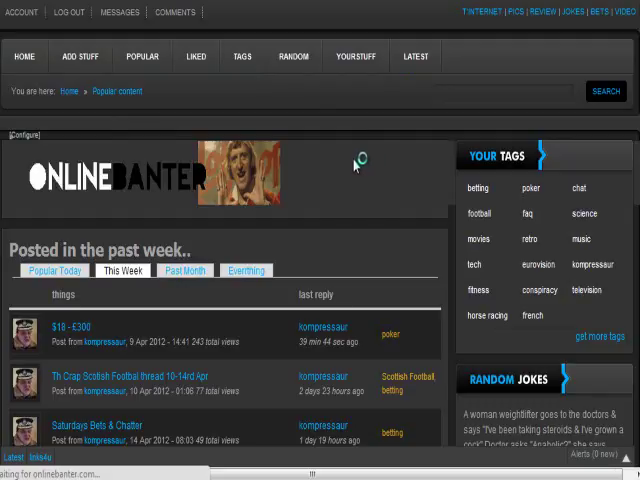
pyautogui.scroll(-2, 398, 220)
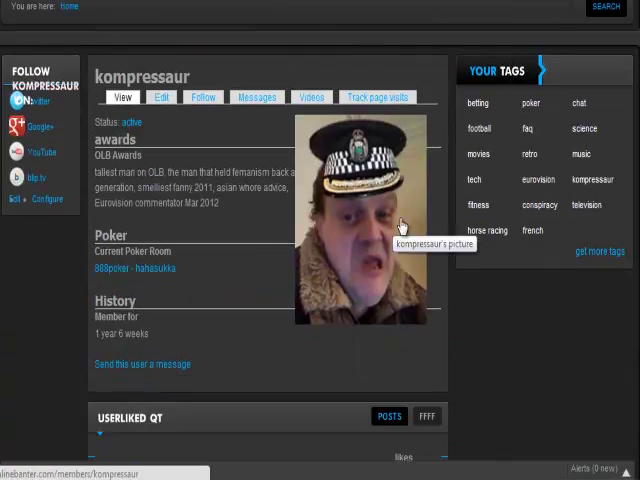
pyautogui.click(316, 108)
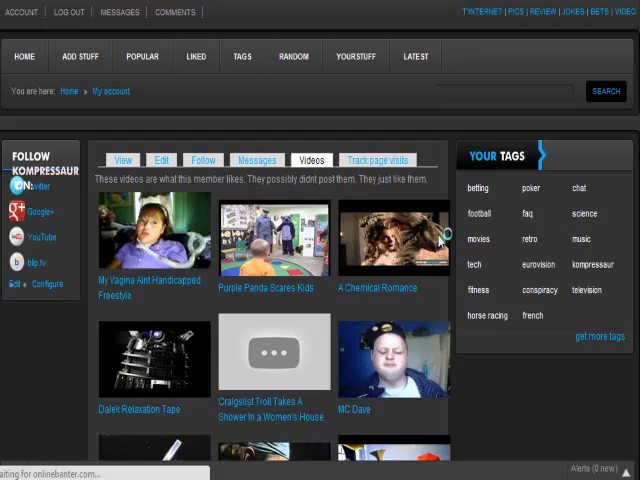
pyautogui.scroll(-2, 441, 243)
pyautogui.scroll(-2, 467, 264)
pyautogui.scroll(-3, 469, 266)
pyautogui.scroll(-3, 461, 271)
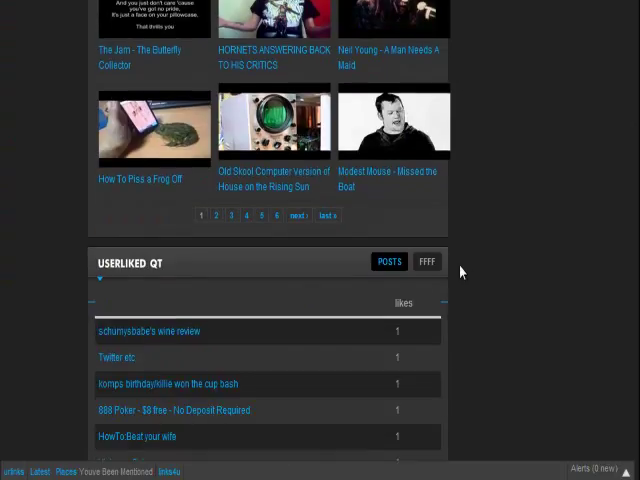
pyautogui.scroll(8, 383, 243)
pyautogui.scroll(2, 386, 244)
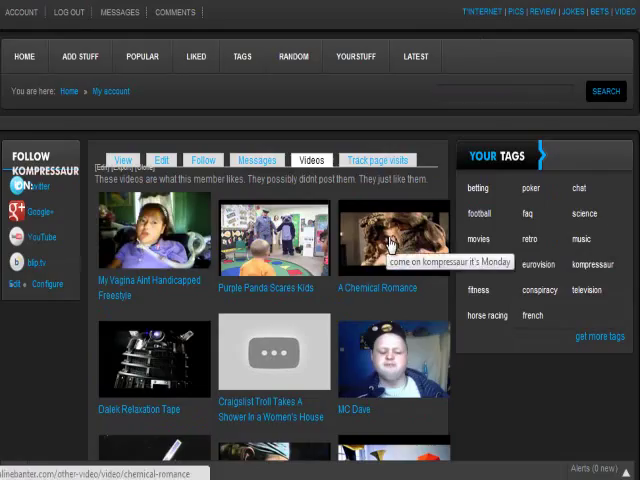
pyautogui.scroll(-3, 391, 244)
pyautogui.scroll(-3, 392, 245)
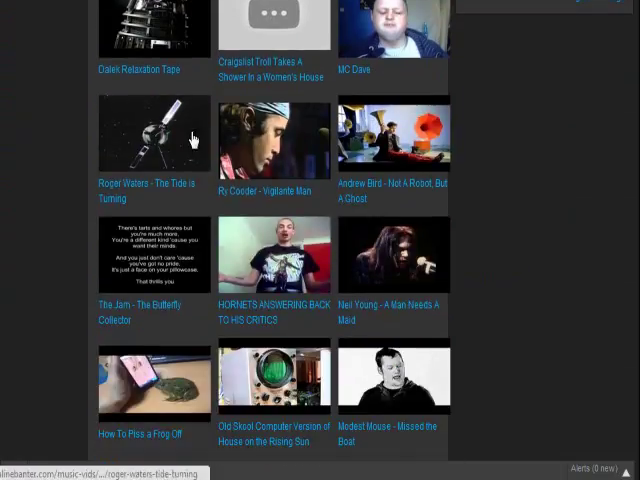
pyautogui.scroll(-2, 421, 261)
pyautogui.scroll(5, 417, 270)
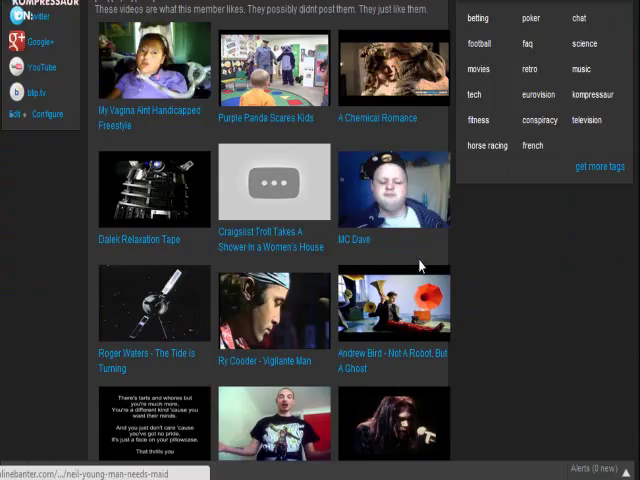
pyautogui.scroll(-2, 290, 340)
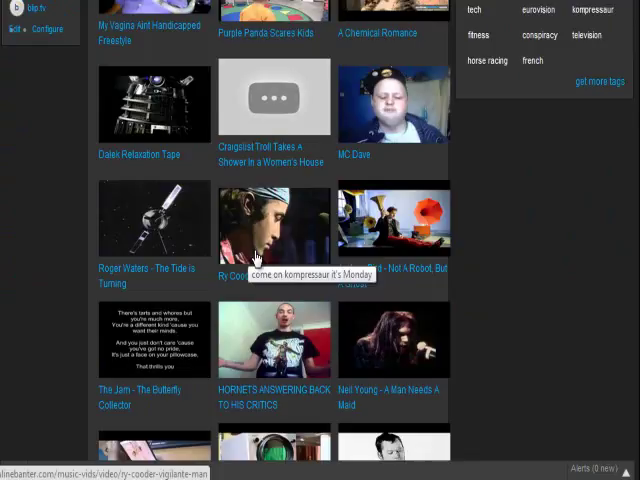
pyautogui.scroll(-2, 311, 261)
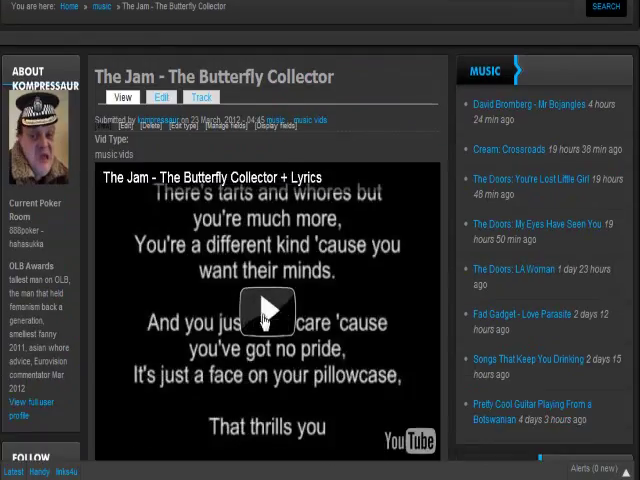
pyautogui.click(265, 318)
pyautogui.scroll(-4, 374, 333)
pyautogui.scroll(2, 400, 332)
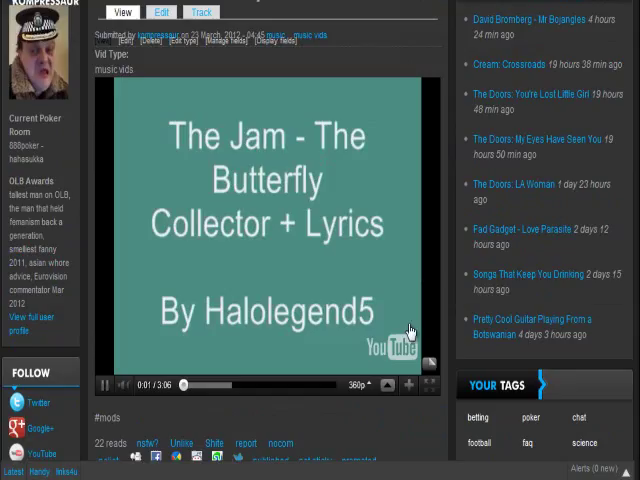